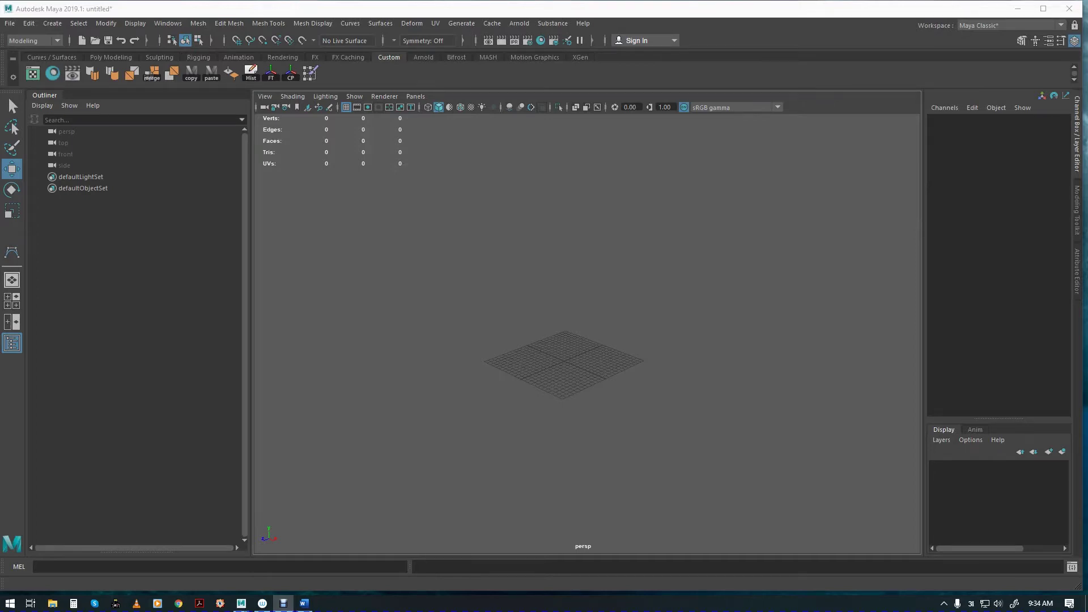
pyautogui.click(561, 381)
pyautogui.scroll(5, 652, 397)
pyautogui.scroll(4, 627, 366)
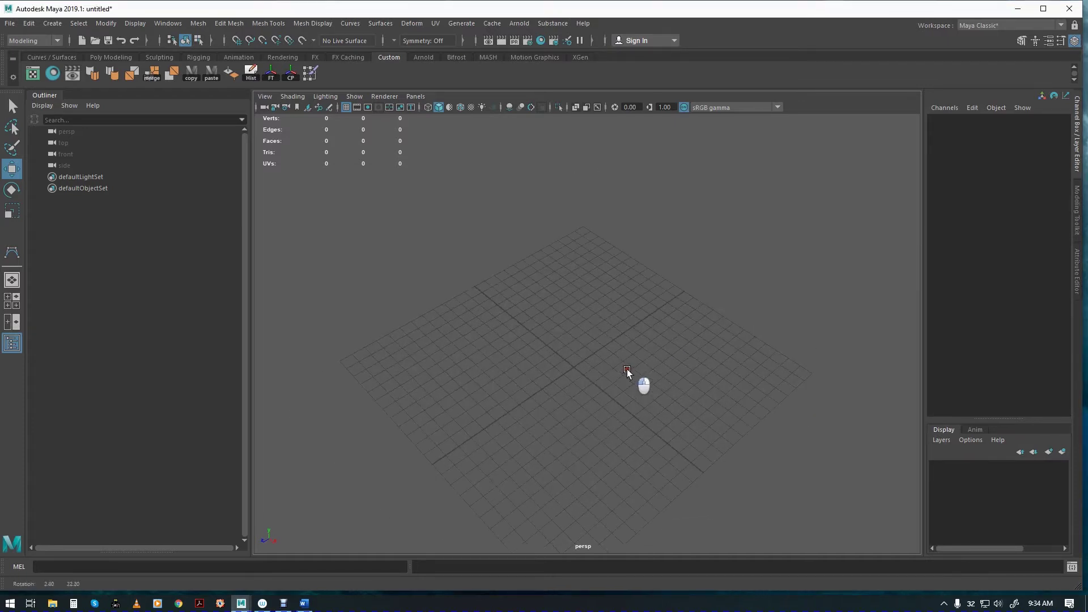
pyautogui.scroll(-3, 605, 368)
pyautogui.moveTo(629, 336)
pyautogui.keyDown('alt'); pyautogui.mouseDown()
pyautogui.moveTo(630, 359)
pyautogui.moveTo(647, 352)
pyautogui.moveTo(636, 352)
pyautogui.mouseUp(); pyautogui.keyUp('alt')
pyautogui.keyDown('alt'); pyautogui.moveTo(522, 377); pyautogui.dragTo(629, 373, button='right'); pyautogui.keyUp('alt')
# Step: Switch the viewport from the perspective to the front orthographic view
pyautogui.press('space')
pyautogui.click(450, 251)
pyautogui.press('space')
pyautogui.click(550, 295)
pyautogui.moveTo(551, 294); pyautogui.dragTo(542, 304)
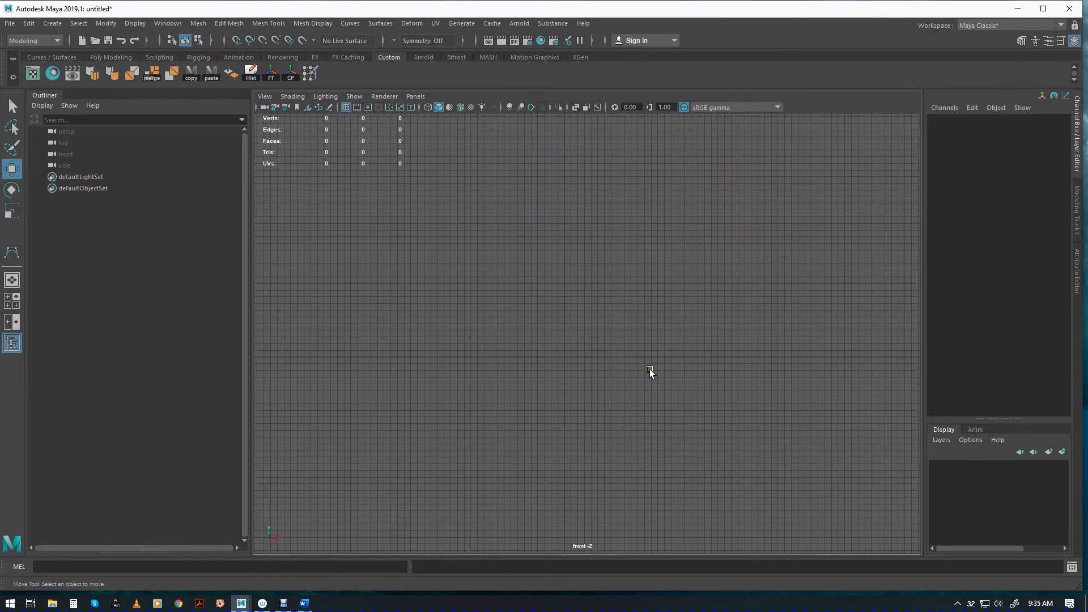
# Step: Draw a seven-point CV curve across the front view, dipping in the middle and rising to the far end
pyautogui.press('space')
pyautogui.click(334, 195)
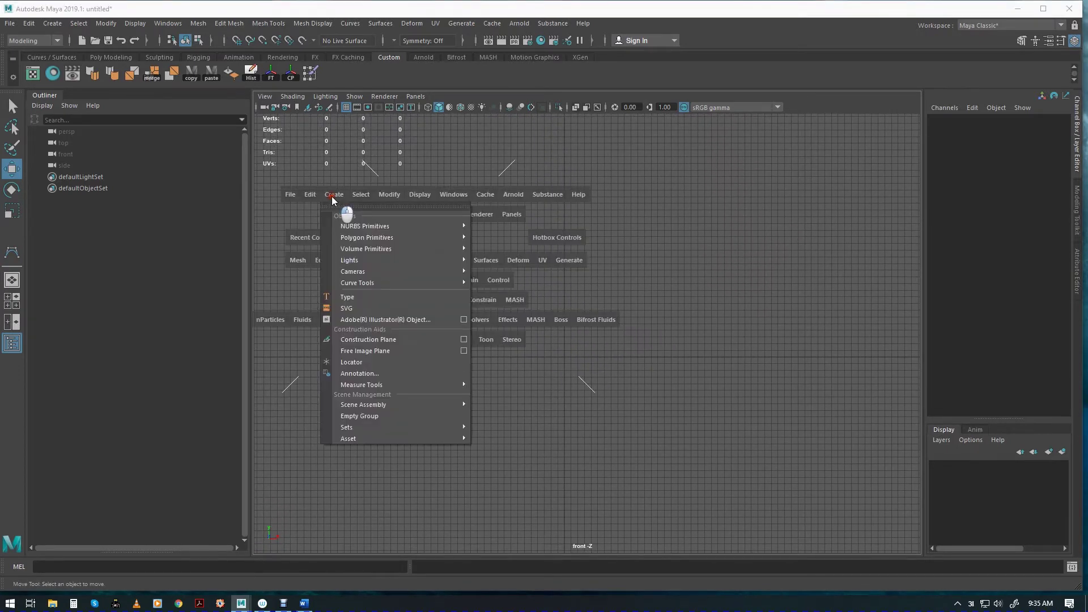
pyautogui.moveTo(358, 283)
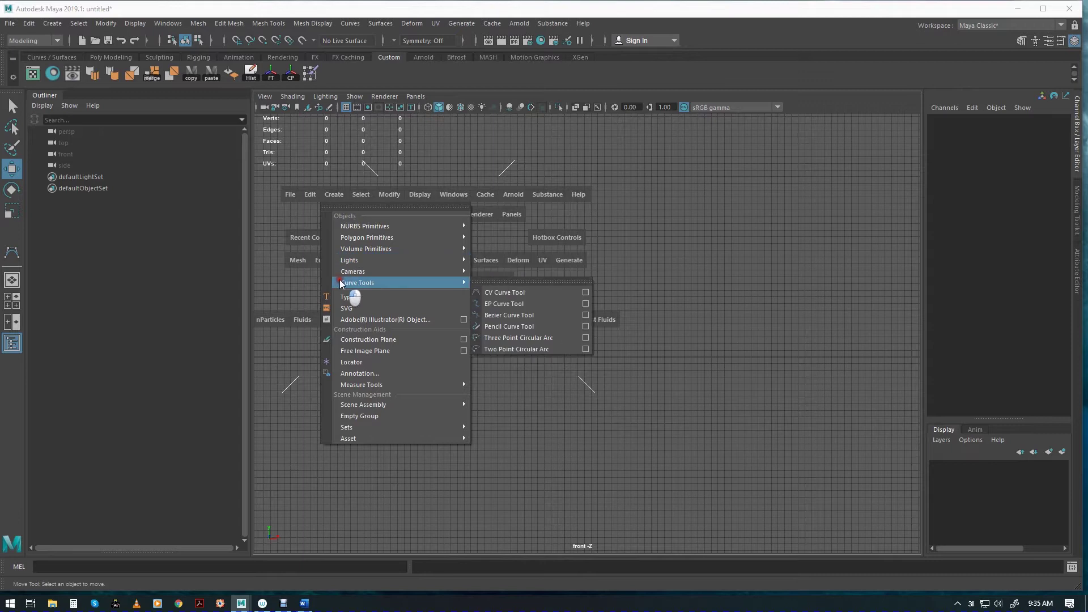
pyautogui.click(504, 293)
pyautogui.click(319, 267)
pyautogui.click(418, 283)
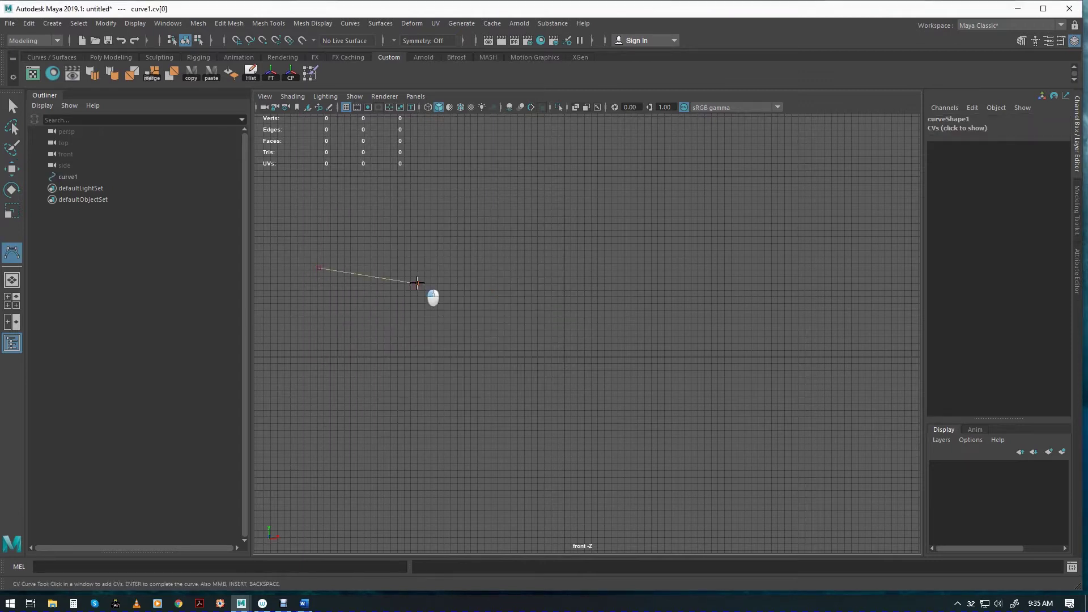
pyautogui.click(491, 394)
pyautogui.click(557, 443)
pyautogui.click(645, 419)
pyautogui.click(748, 368)
pyautogui.click(882, 270)
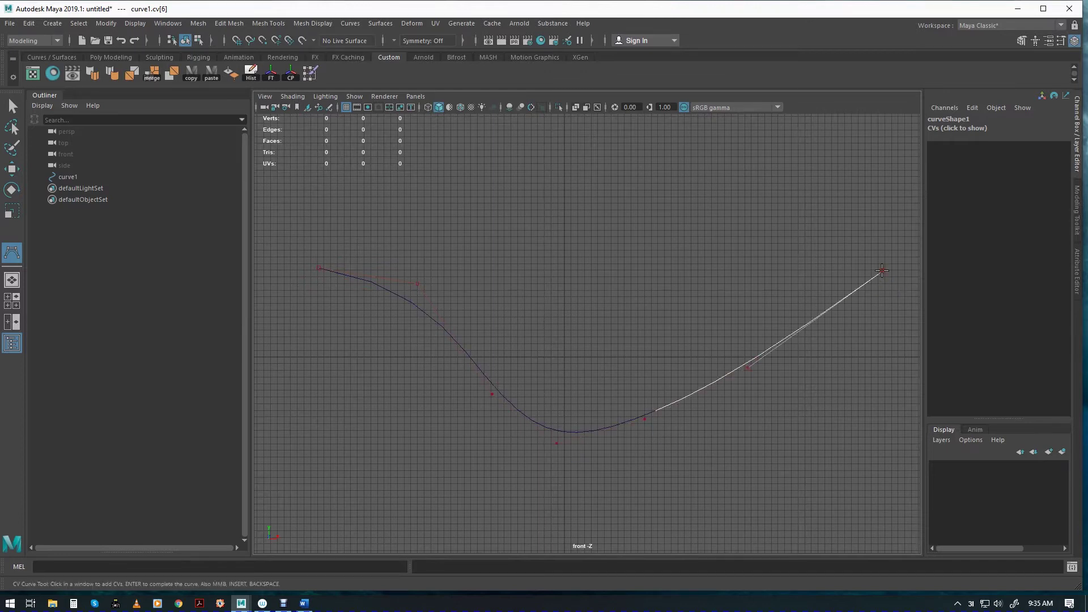
pyautogui.press('Return')
pyautogui.press('w')
# Step: Return to the perspective view and create a NURBS circle at the origin
pyautogui.keyDown('alt'); pyautogui.moveTo(787, 413); pyautogui.dragTo(493, 357, button='right'); pyautogui.keyUp('alt')
pyautogui.keyDown('alt'); pyautogui.moveTo(737, 352); pyautogui.dragTo(652, 379, button='middle'); pyautogui.keyUp('alt')
pyautogui.press('space')
pyautogui.moveTo(620, 316); pyautogui.dragTo(603, 286)
pyautogui.keyDown('alt'); pyautogui.moveTo(719, 387); pyautogui.dragTo(474, 316, button='right'); pyautogui.keyUp('alt')
pyautogui.keyDown('alt'); pyautogui.moveTo(695, 333); pyautogui.dragTo(658, 336, button='middle'); pyautogui.keyUp('alt')
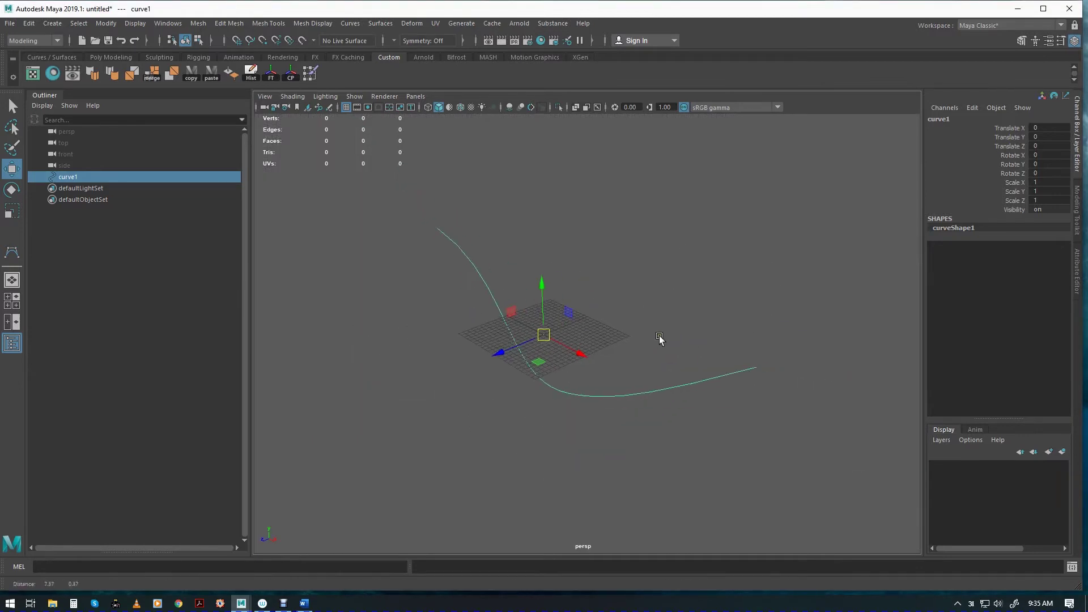
pyautogui.press('space')
pyautogui.click(484, 205)
pyautogui.moveTo(493, 236)
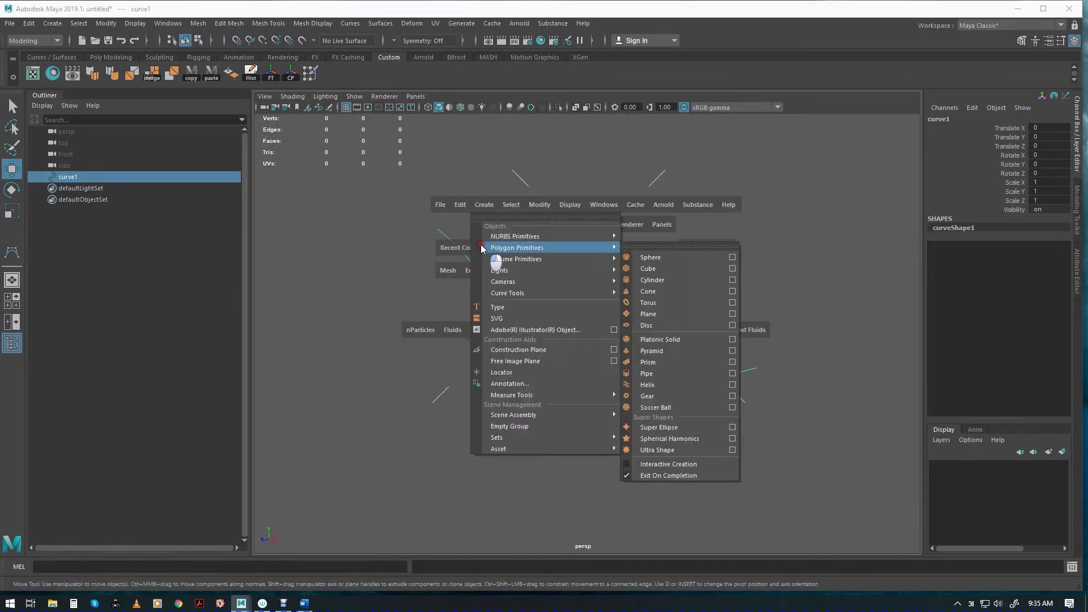
pyautogui.click(652, 313)
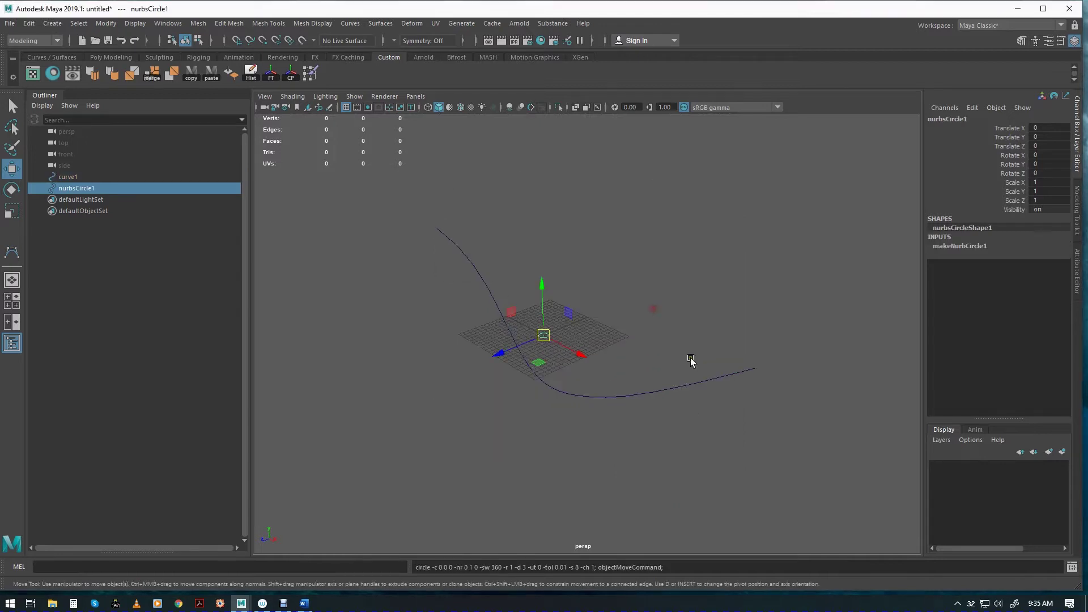
# Step: Move the circle onto the end of the long curve, at about X 47.588, Y 12.754, Z -0.022
pyautogui.moveTo(538, 362); pyautogui.dragTo(755, 466)
pyautogui.keyDown('alt'); pyautogui.moveTo(756, 467); pyautogui.dragTo(656, 406, button='right'); pyautogui.keyUp('alt')
pyautogui.keyDown('alt'); pyautogui.moveTo(657, 407); pyautogui.dragTo(695, 360); pyautogui.keyUp('alt')
pyautogui.press('f')
pyautogui.keyDown('alt'); pyautogui.moveTo(692, 377); pyautogui.dragTo(335, 357, button='right'); pyautogui.keyUp('alt')
pyautogui.keyDown('alt'); pyautogui.moveTo(335, 357); pyautogui.dragTo(519, 374); pyautogui.keyUp('alt')
pyautogui.moveTo(588, 296); pyautogui.dragTo(590, 357)
pyautogui.moveTo(576, 444); pyautogui.dragTo(554, 450, button='middle')
pyautogui.keyDown('alt'); pyautogui.moveTo(554, 451); pyautogui.dragTo(634, 420); pyautogui.keyUp('alt')
pyautogui.moveTo(651, 386); pyautogui.dragTo(645, 390, button='middle')
pyautogui.keyDown('alt'); pyautogui.moveTo(661, 456); pyautogui.dragTo(527, 482); pyautogui.keyUp('alt')
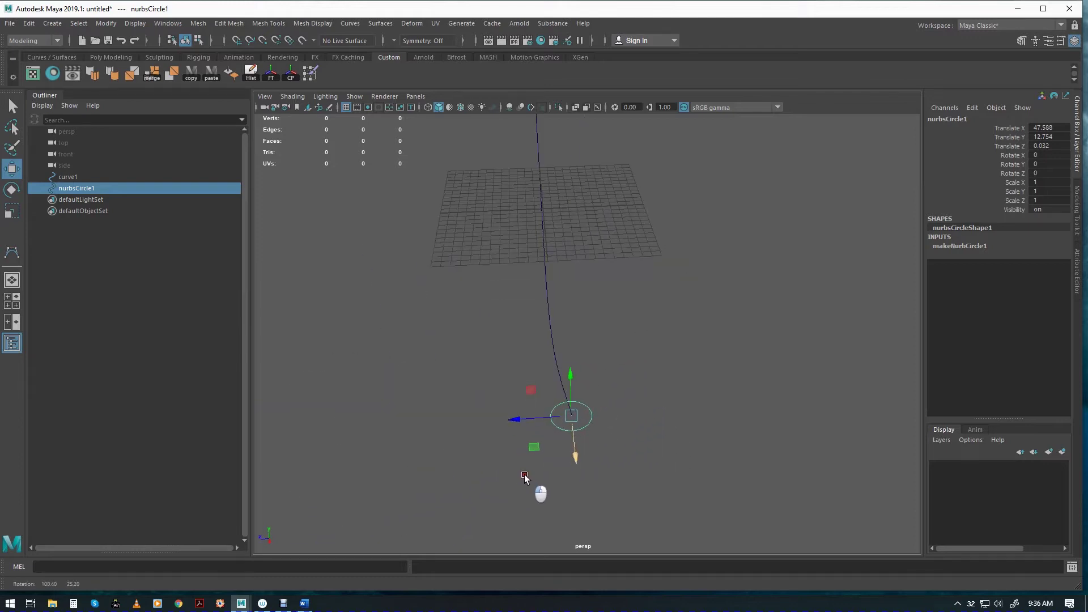
pyautogui.moveTo(516, 422); pyautogui.dragTo(518, 423, button='middle')
pyautogui.keyDown('alt'); pyautogui.moveTo(517, 423); pyautogui.dragTo(553, 442); pyautogui.keyUp('alt')
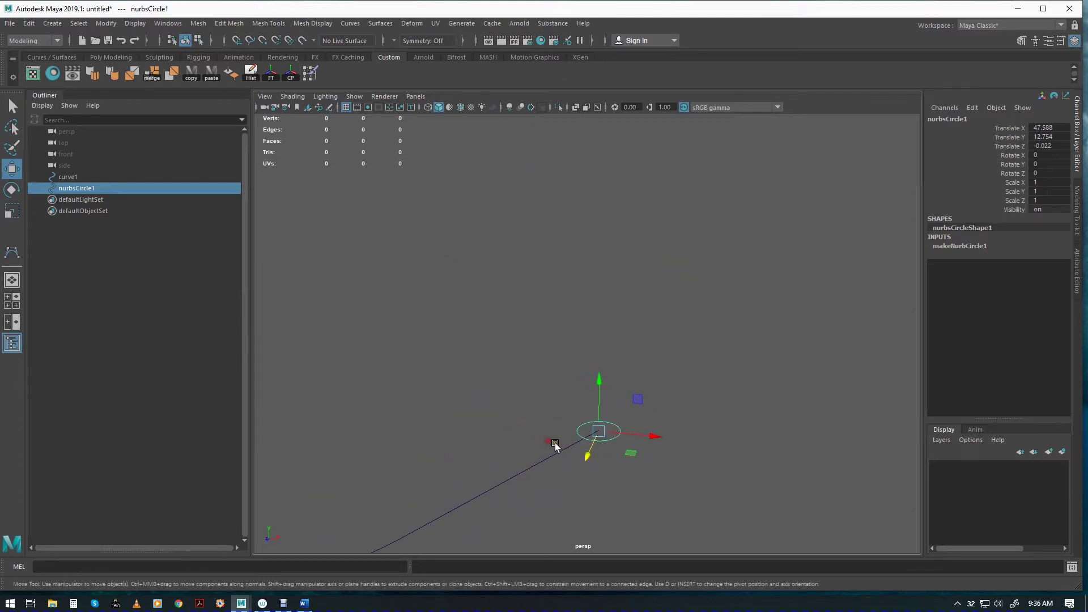
# Step: Rotate the circle to face along the curve's end, at about X -2.907, Y 7.126, Z -58.285 degrees
pyautogui.press('e')
pyautogui.moveTo(608, 455); pyautogui.dragTo(622, 486)
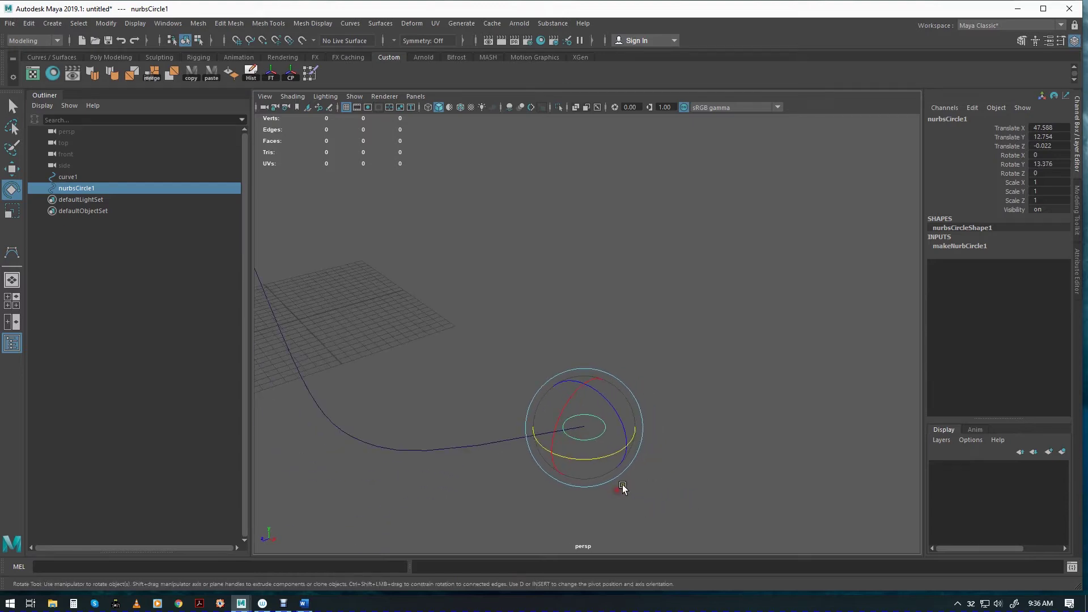
pyautogui.press('w')
pyautogui.press('e')
pyautogui.moveTo(597, 399); pyautogui.dragTo(552, 470)
pyautogui.keyDown('alt'); pyautogui.moveTo(737, 440); pyautogui.dragTo(625, 433); pyautogui.keyUp('alt')
# Step: Scale the circle at the curve's end uniformly to about 2.675 and deselect it
pyautogui.press('d')
pyautogui.press('r')
pyautogui.press('w')
pyautogui.click(555, 408)
pyautogui.keyDown('alt'); pyautogui.moveTo(542, 461); pyautogui.dragTo(633, 369); pyautogui.keyUp('alt')
pyautogui.keyDown('alt'); pyautogui.moveTo(539, 388); pyautogui.dragTo(566, 369); pyautogui.keyUp('alt')
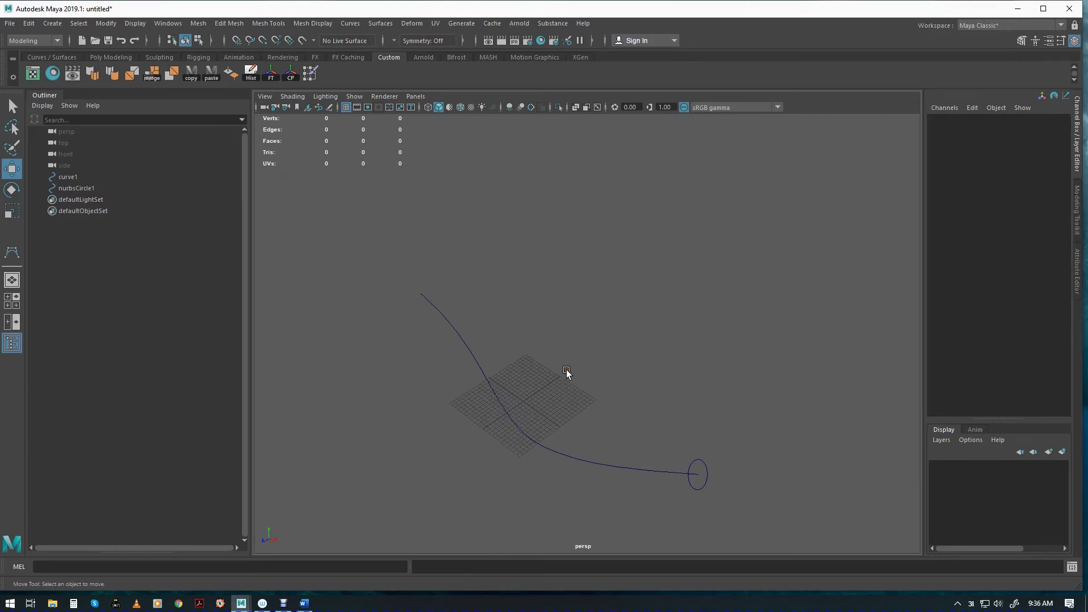
pyautogui.keyDown('alt'); pyautogui.moveTo(566, 369); pyautogui.dragTo(575, 369); pyautogui.keyUp('alt')
pyautogui.keyDown('alt'); pyautogui.moveTo(554, 372); pyautogui.dragTo(530, 343, button='middle'); pyautogui.keyUp('alt')
pyautogui.keyDown('alt'); pyautogui.moveTo(529, 344); pyautogui.dragTo(543, 344); pyautogui.keyUp('alt')
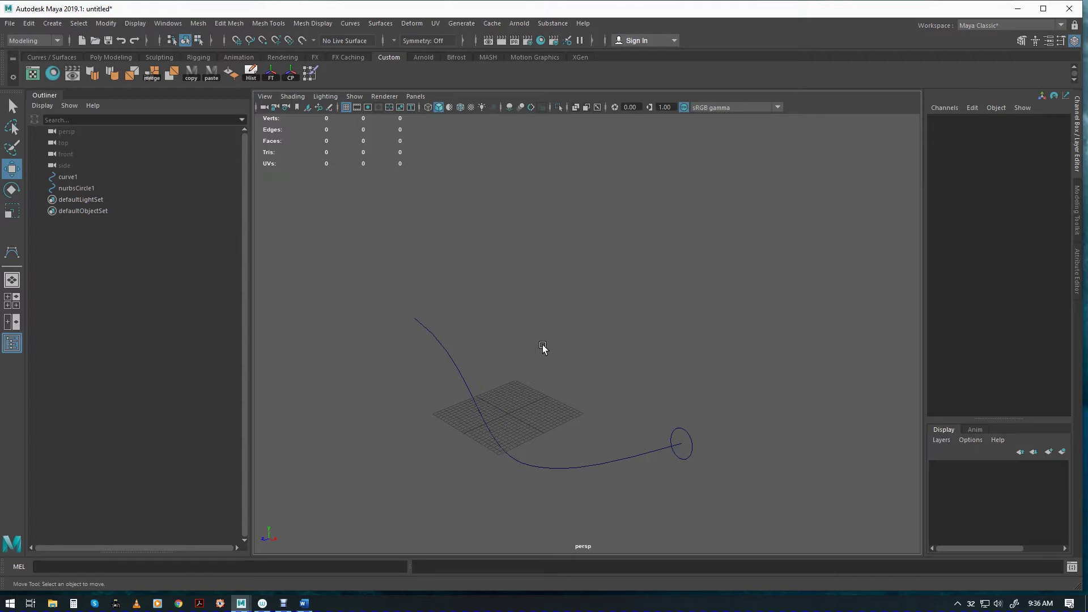
pyautogui.moveTo(542, 345)
pyautogui.keyDown('alt'); pyautogui.mouseDown()
pyautogui.moveTo(572, 374)
pyautogui.moveTo(538, 379)
pyautogui.moveTo(560, 335)
pyautogui.moveTo(554, 360)
pyautogui.mouseUp(); pyautogui.keyUp('alt')
# Step: Create a polygon helix and move it across the grid to about X 3.96, Z -2.352
pyautogui.press('space')
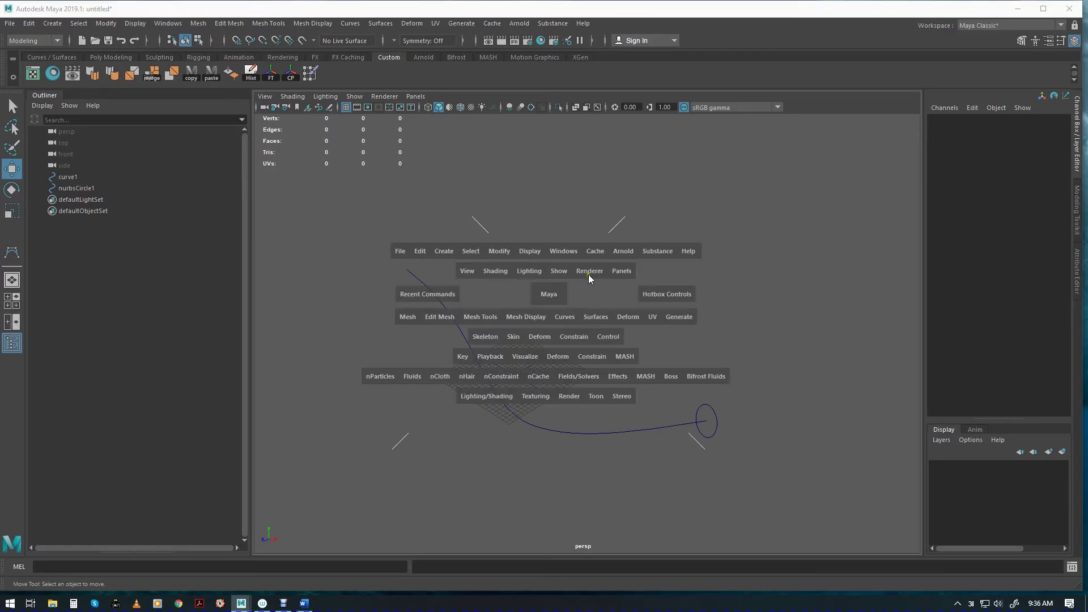
pyautogui.click(443, 251)
pyautogui.moveTo(452, 297)
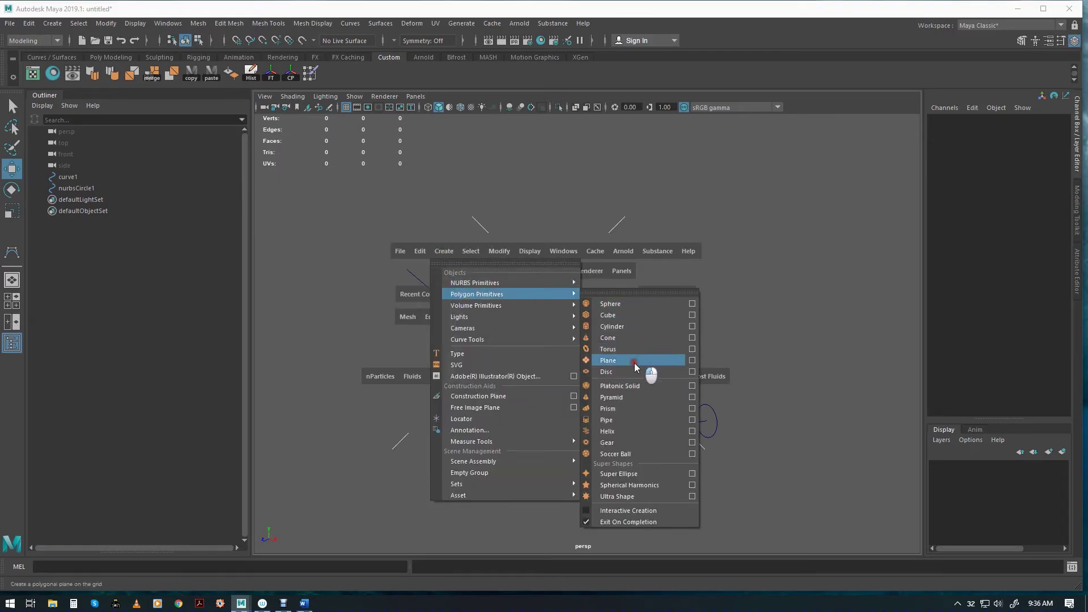
pyautogui.click(635, 430)
pyautogui.keyDown('alt'); pyautogui.moveTo(510, 413); pyautogui.dragTo(741, 412, button='right'); pyautogui.keyUp('alt')
pyautogui.keyDown('alt'); pyautogui.moveTo(740, 412); pyautogui.dragTo(630, 393); pyautogui.keyUp('alt')
pyautogui.moveTo(519, 417); pyautogui.dragTo(563, 422)
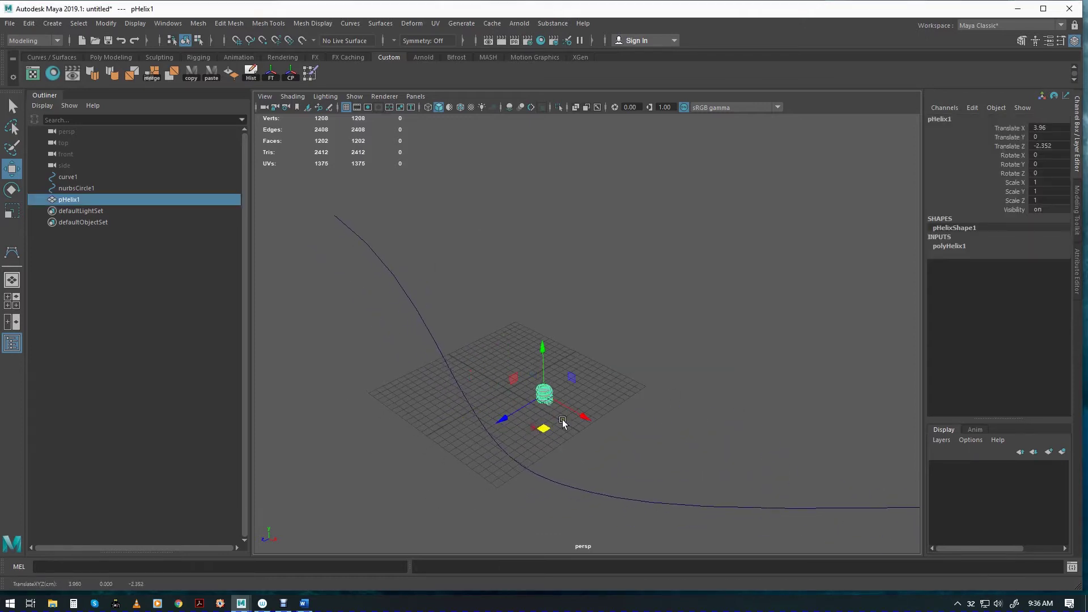
# Step: Set the helix to 5 coils, a height of 11 and 12 coil subdivisions
pyautogui.keyDown('alt'); pyautogui.moveTo(865, 104); pyautogui.dragTo(629, 389, button='right'); pyautogui.keyUp('alt')
pyautogui.moveTo(629, 389)
pyautogui.keyDown('alt'); pyautogui.mouseDown()
pyautogui.moveTo(593, 344)
pyautogui.moveTo(618, 335)
pyautogui.moveTo(626, 297)
pyautogui.moveTo(633, 405)
pyautogui.mouseUp(); pyautogui.keyUp('alt')
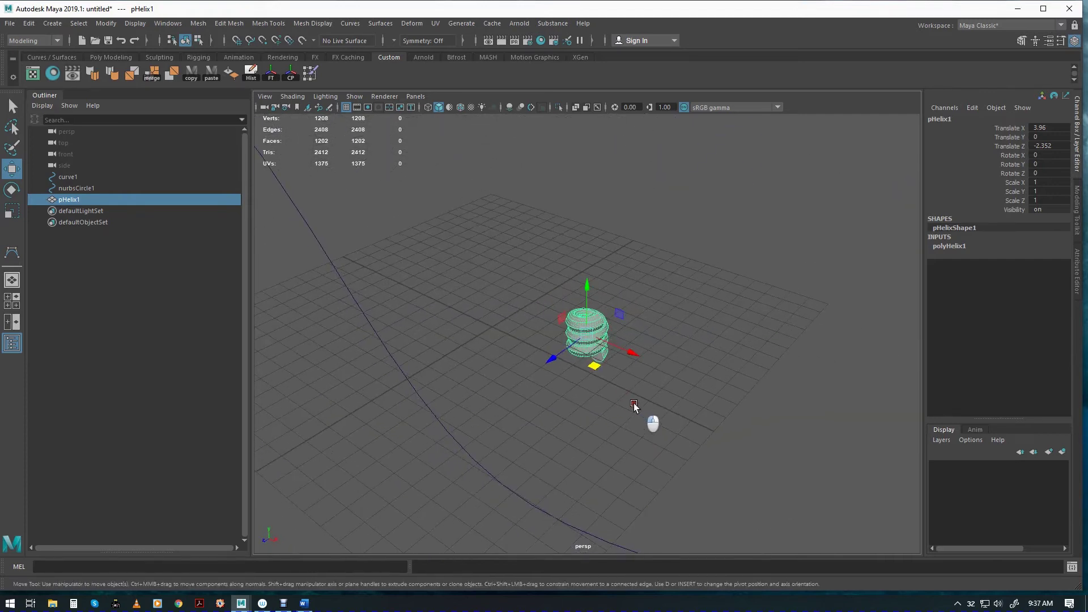
pyautogui.click(972, 248)
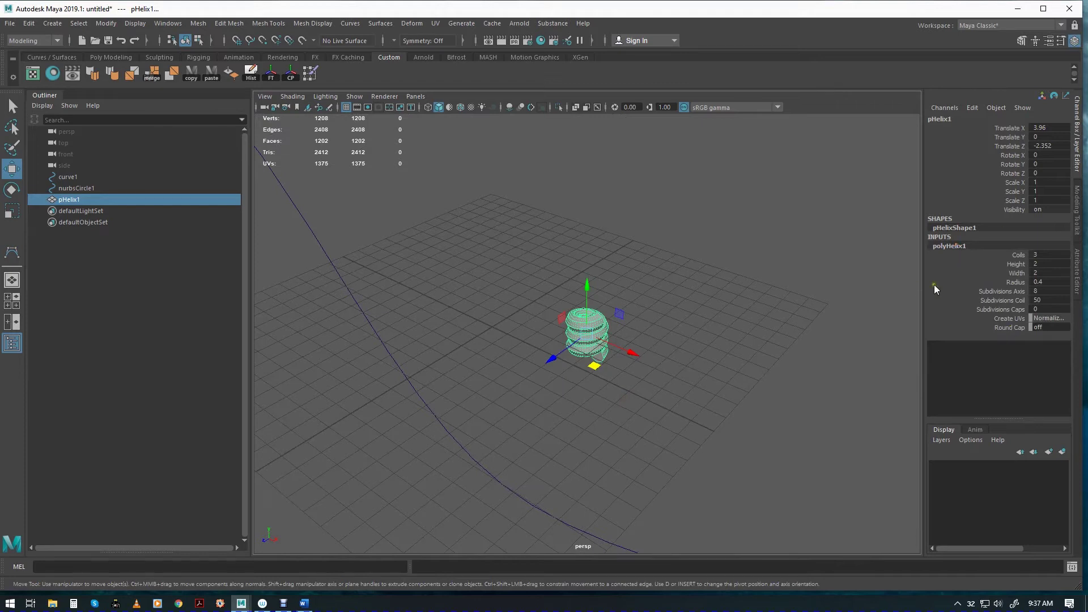
pyautogui.moveTo(1045, 262)
pyautogui.mouseDown()
pyautogui.moveTo(1066, 263)
pyautogui.moveTo(1031, 264)
pyautogui.moveTo(1046, 251)
pyautogui.mouseUp()
pyautogui.click(1050, 253)
pyautogui.keyDown('alt'); pyautogui.moveTo(771, 333); pyautogui.dragTo(715, 356); pyautogui.keyUp('alt')
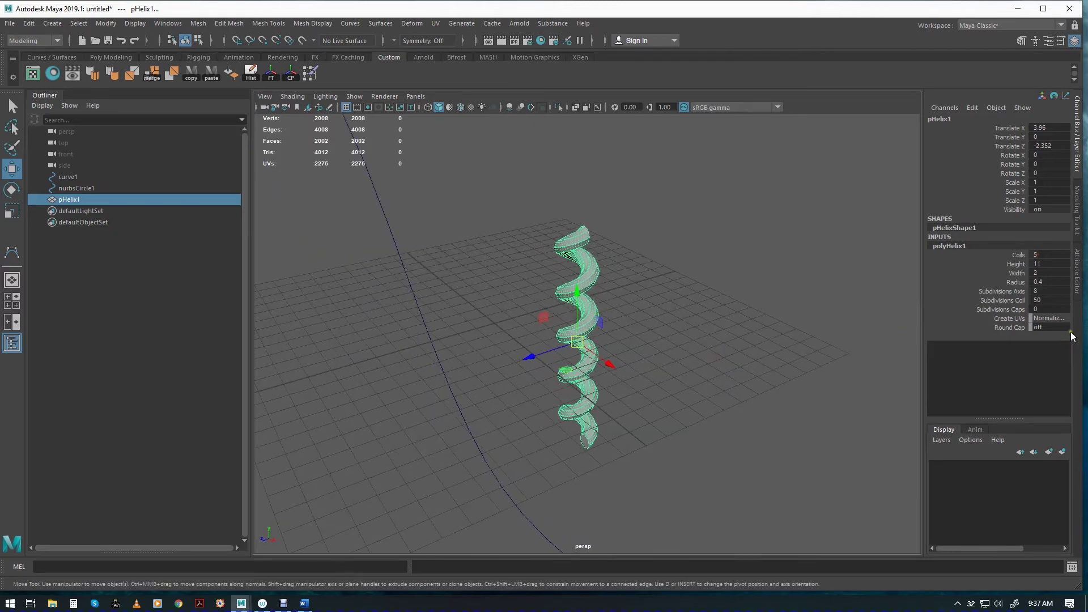
pyautogui.click(1051, 300)
pyautogui.write('12')
pyautogui.press('Tab')
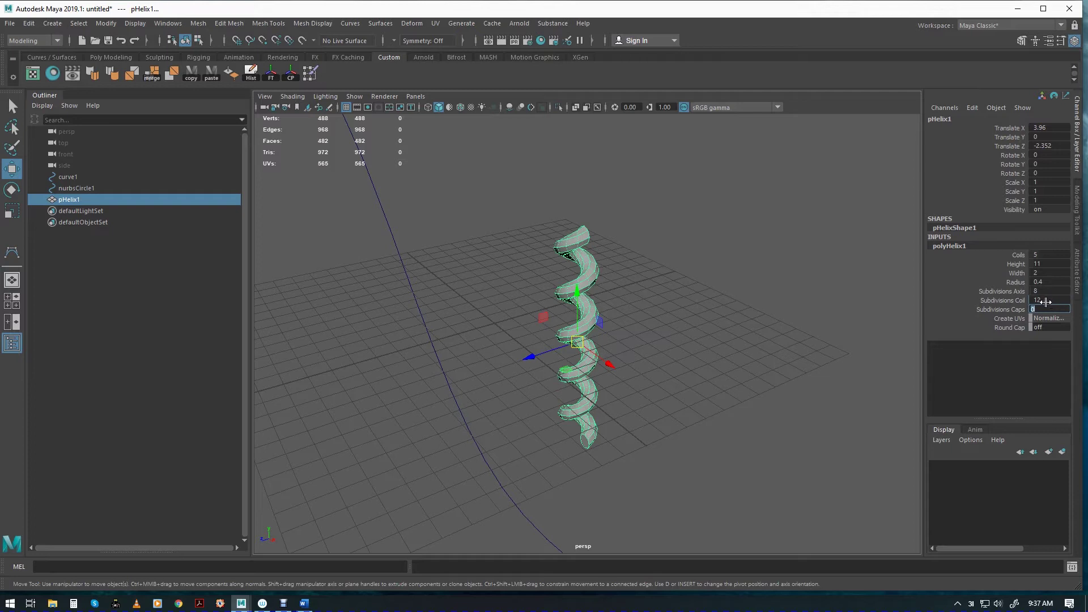
# Step: Select an edge loop running lengthwise along the helix and convert the polygon edges to a curve
pyautogui.scroll(5, 665, 353)
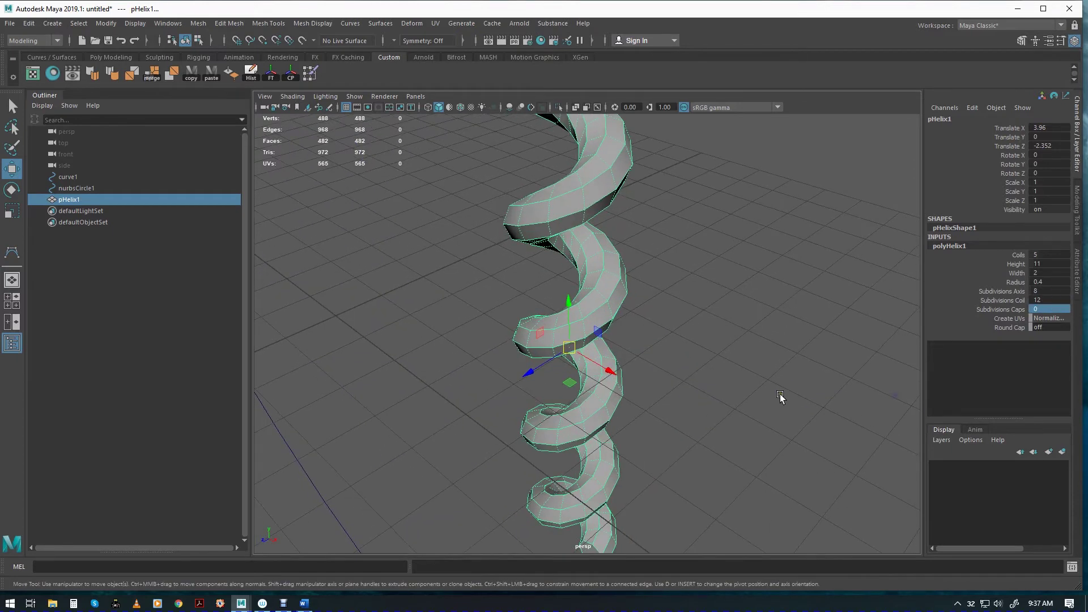
pyautogui.press('F10')
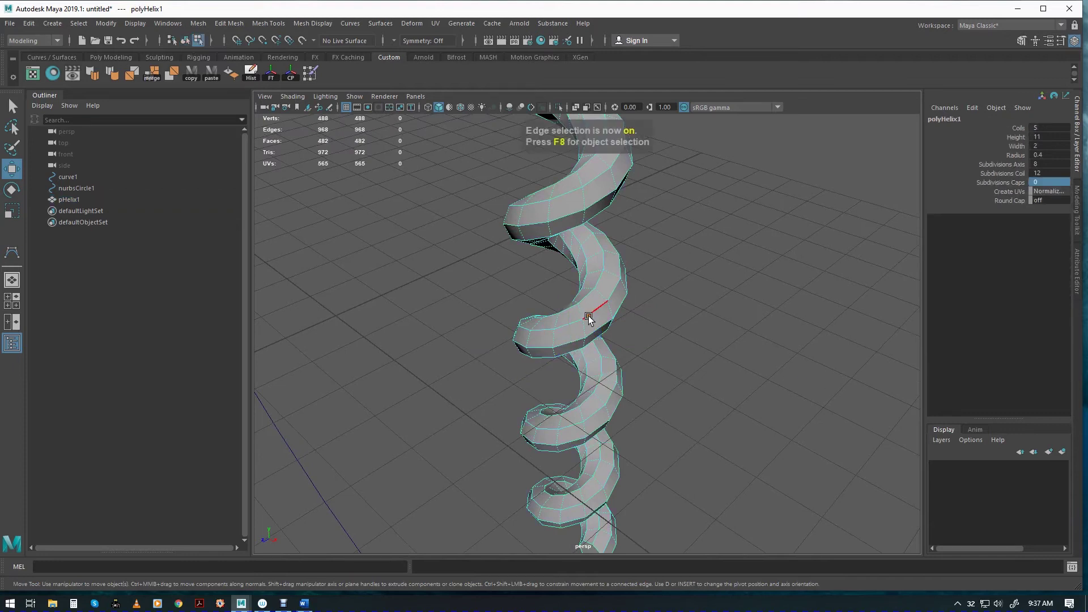
pyautogui.keyDown('alt'); pyautogui.moveTo(603, 331); pyautogui.dragTo(608, 406); pyautogui.keyUp('alt')
pyautogui.doubleClick(568, 323)
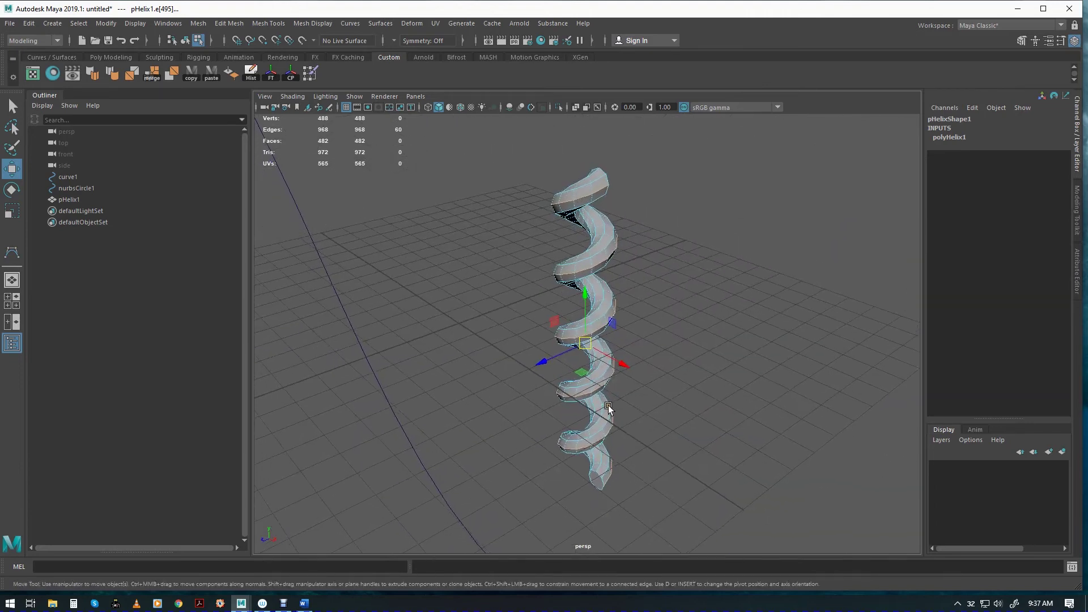
pyautogui.press('space')
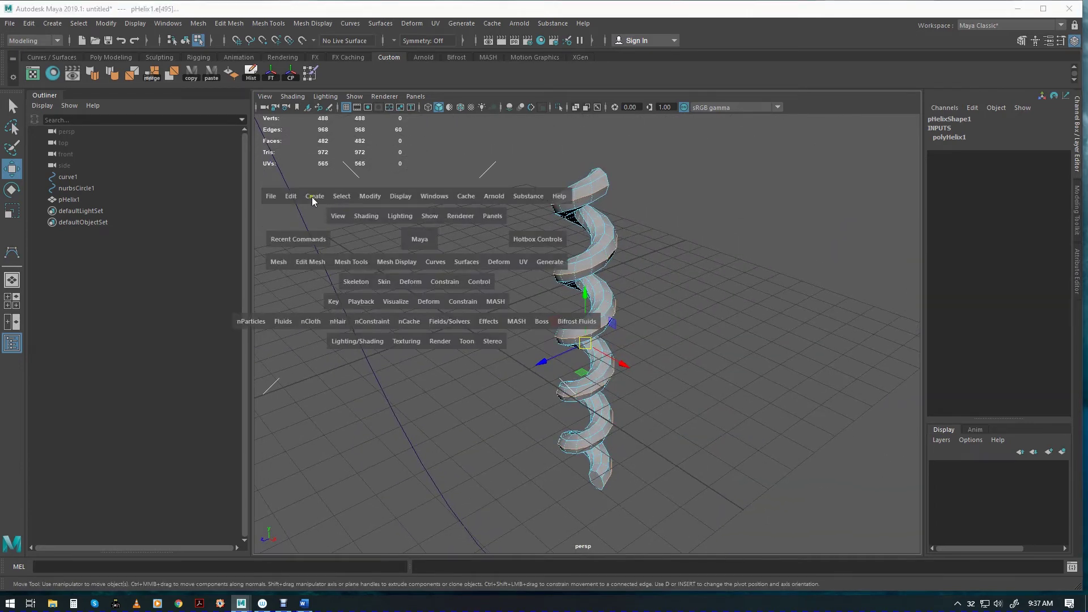
pyautogui.moveTo(370, 196); pyautogui.dragTo(396, 476)
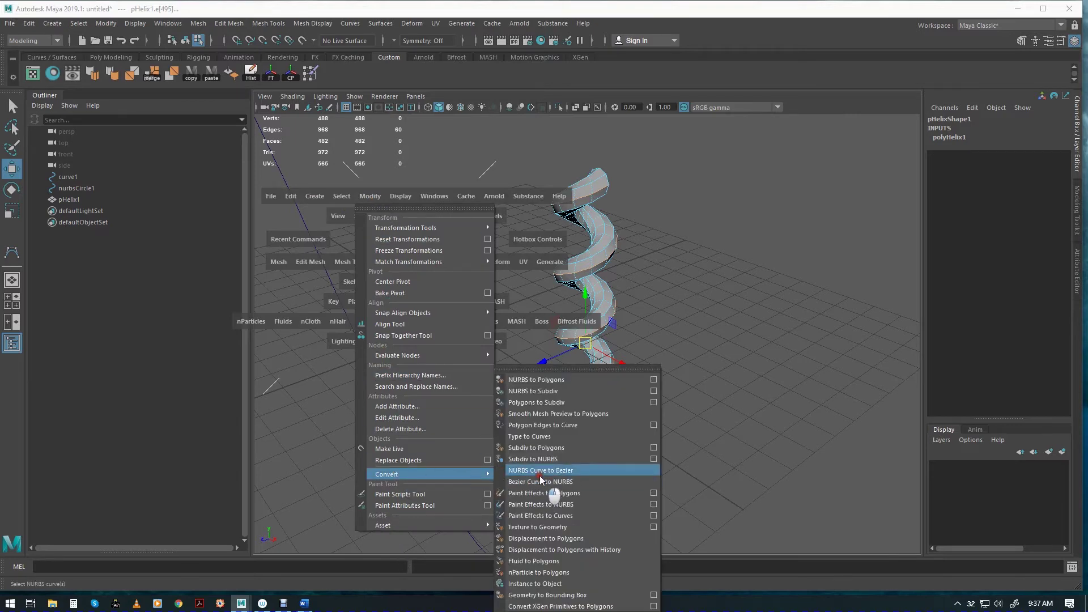
pyautogui.click(525, 424)
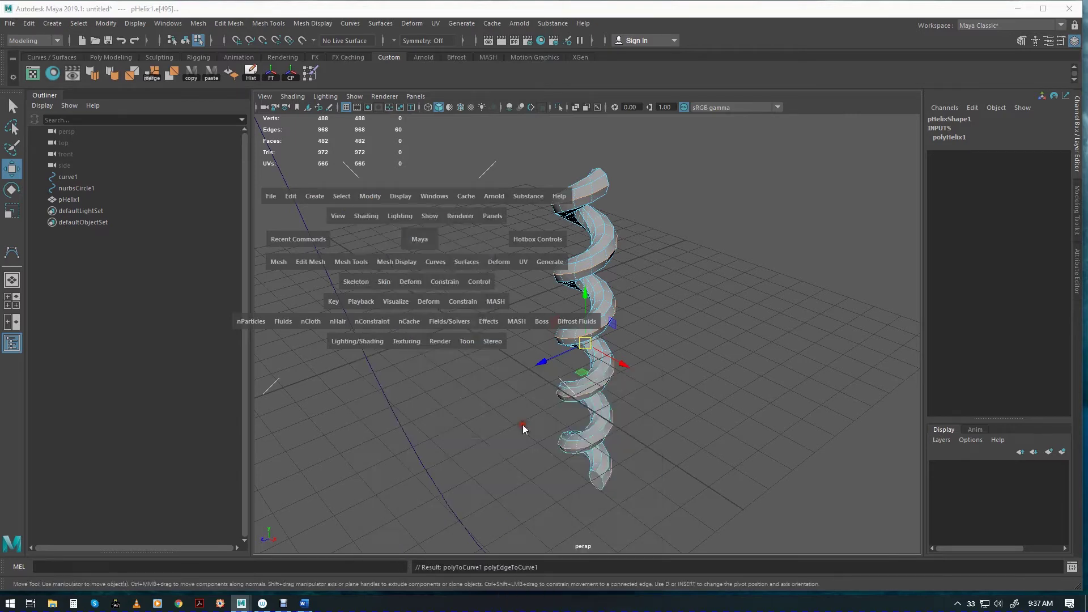
# Step: Move the extracted spiral curve off the helix to about X -5.263, Z -0.249, and delete the polygon helix
pyautogui.keyDown('alt'); pyautogui.moveTo(530, 407); pyautogui.dragTo(456, 341); pyautogui.keyUp('alt')
pyautogui.click(581, 285)
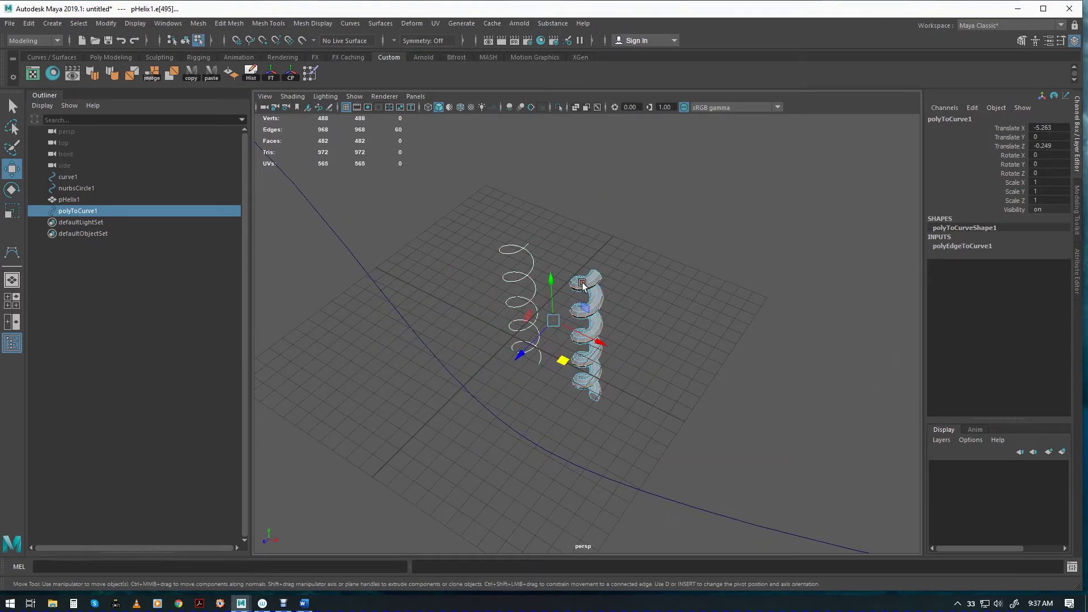
pyautogui.press('F8')
pyautogui.press('Delete')
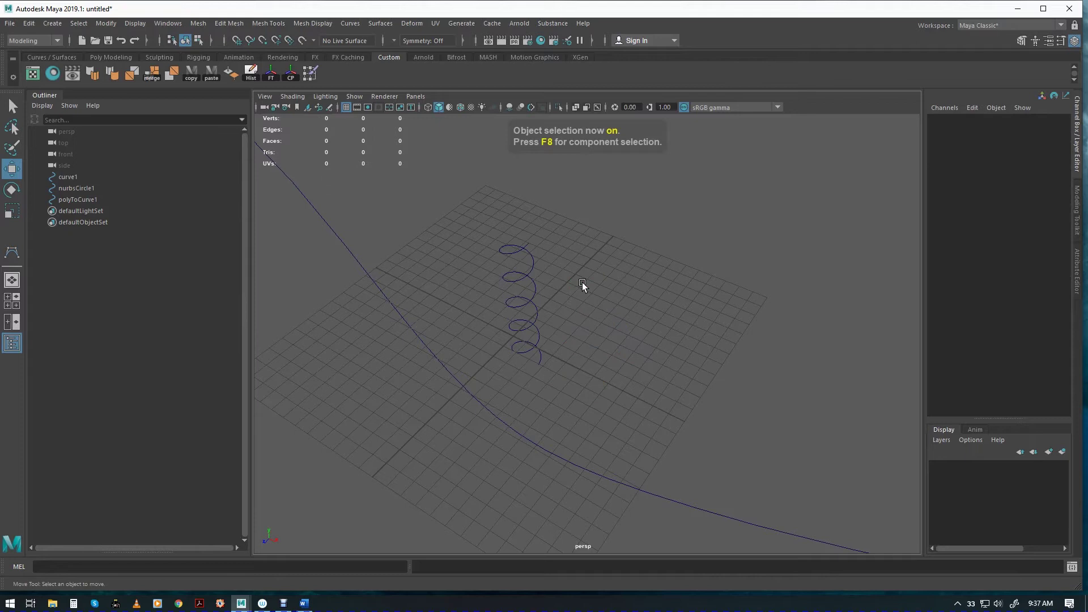
# Step: Scale the spiral curve uniformly to about 2.24
pyautogui.keyDown('alt'); pyautogui.moveTo(547, 323); pyautogui.dragTo(578, 357); pyautogui.keyUp('alt')
pyautogui.scroll(-3, 627, 372)
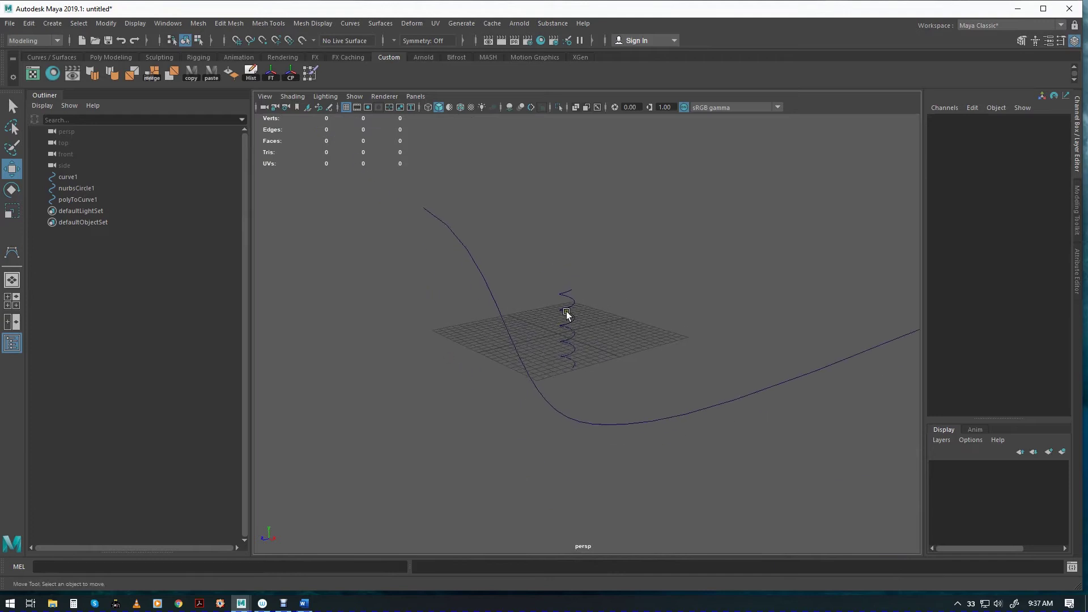
pyautogui.click(567, 313)
pyautogui.press('r')
pyautogui.moveTo(536, 324); pyautogui.dragTo(614, 359)
pyautogui.keyDown('alt'); pyautogui.moveTo(746, 357); pyautogui.dragTo(689, 347, button='right'); pyautogui.keyUp('alt')
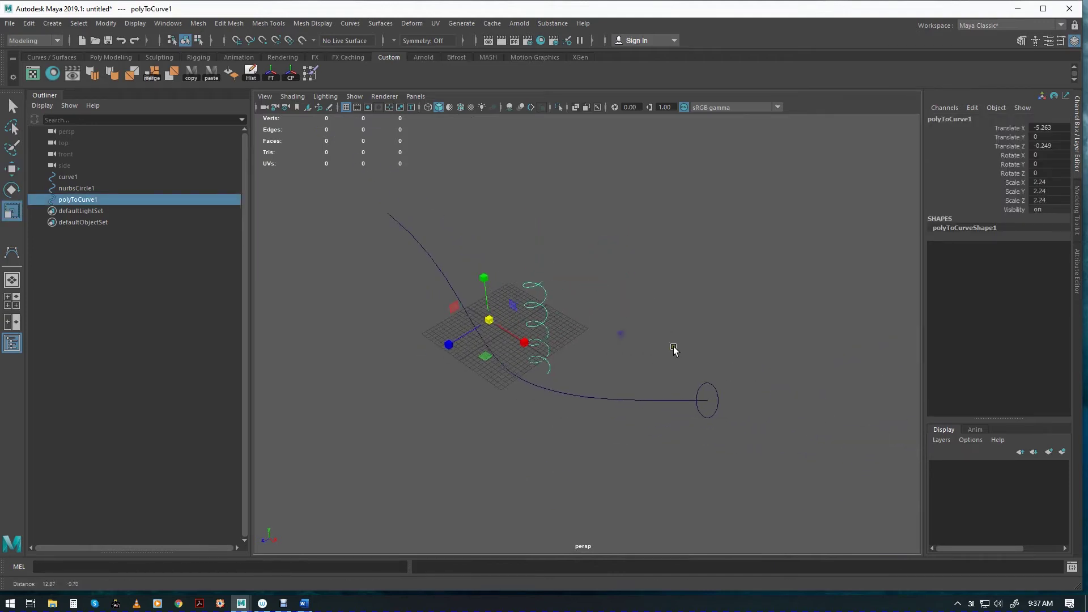
# Step: Duplicate the circle at the long curve's end and move the copy to the spiral's upper end, near X 5.848, Y 12.322, Z -5.518
pyautogui.press('w')
pyautogui.click(709, 399)
pyautogui.hotkey('ctrl', 'd')
pyautogui.moveTo(718, 451); pyautogui.dragTo(538, 320)
pyautogui.keyDown('alt'); pyautogui.moveTo(539, 320); pyautogui.dragTo(587, 365, button='right'); pyautogui.keyUp('alt')
pyautogui.keyDown('alt'); pyautogui.moveTo(587, 366); pyautogui.dragTo(664, 372); pyautogui.keyUp('alt')
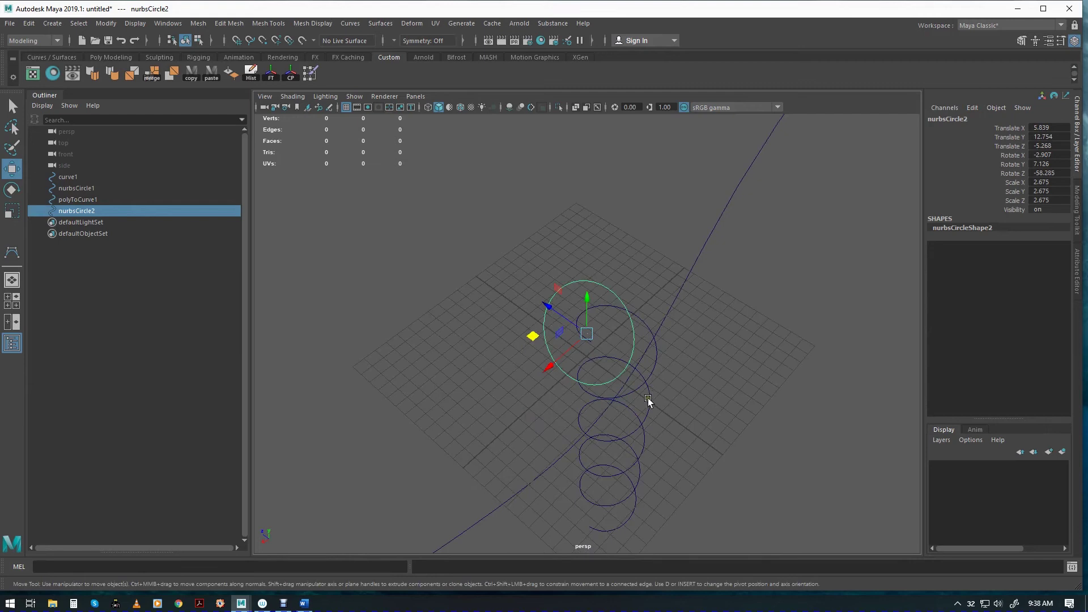
pyautogui.moveTo(576, 326); pyautogui.dragTo(652, 431)
pyautogui.press('c')
# Step: Rotate the duplicated circle to about -76.984 degrees in X and scale it uniformly to about 0.792
pyautogui.press('e')
pyautogui.moveTo(612, 364); pyautogui.dragTo(653, 315)
pyautogui.keyDown('alt'); pyautogui.moveTo(724, 383); pyautogui.dragTo(640, 403); pyautogui.keyUp('alt')
pyautogui.press('r')
pyautogui.moveTo(585, 338); pyautogui.dragTo(546, 437)
pyautogui.press('w')
pyautogui.scroll(5, 620, 415)
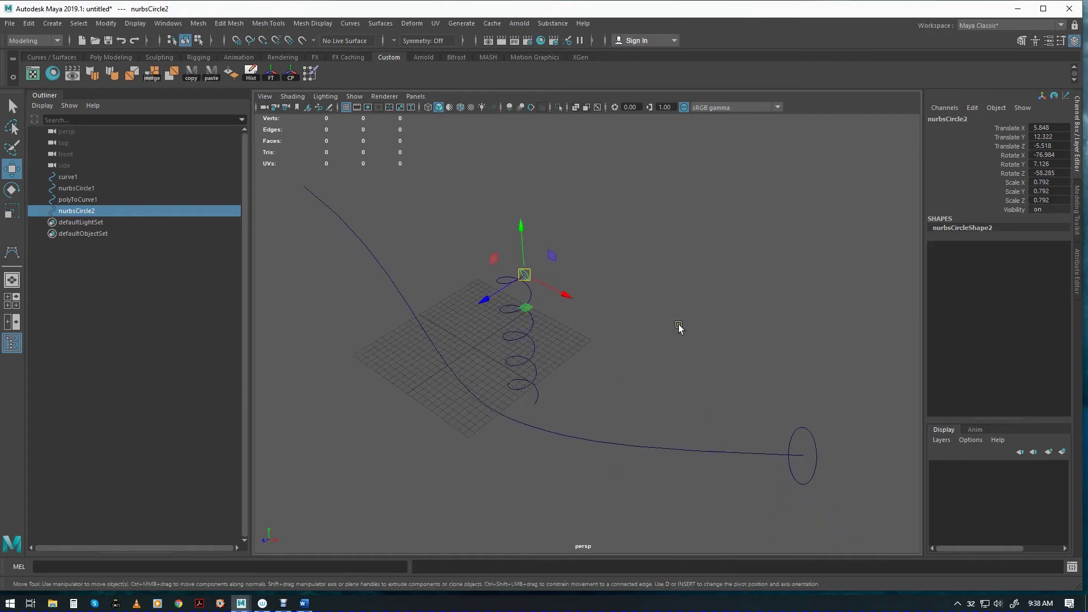
# Step: Extrude the end circle along the long curve as a polygon quad tube, using General tessellation with Number U 9 and Number V 15
pyautogui.click(663, 323)
pyautogui.scroll(-5, 570, 330)
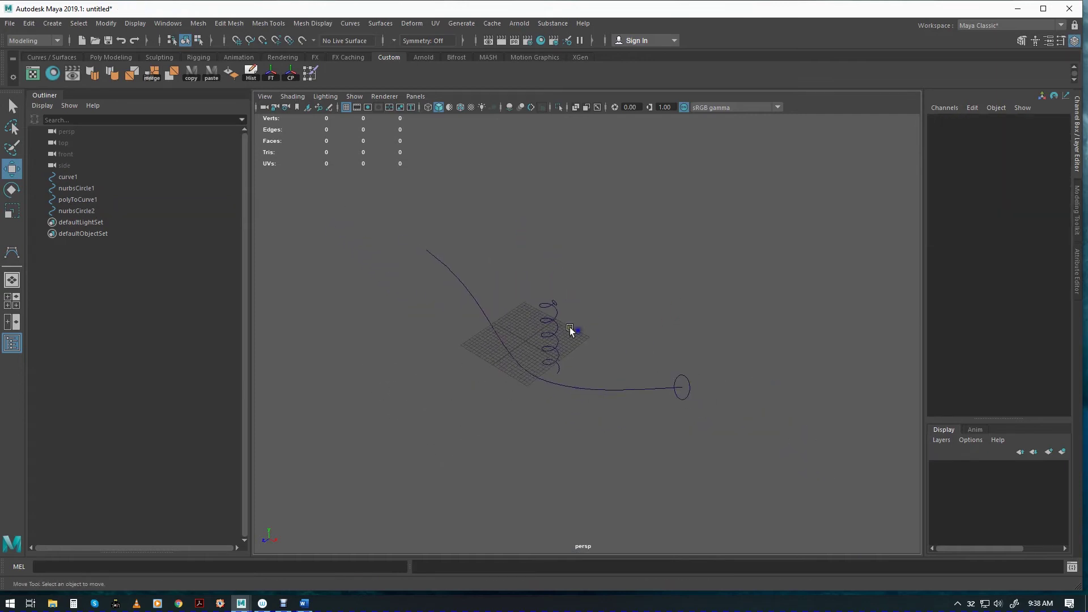
pyautogui.click(689, 397)
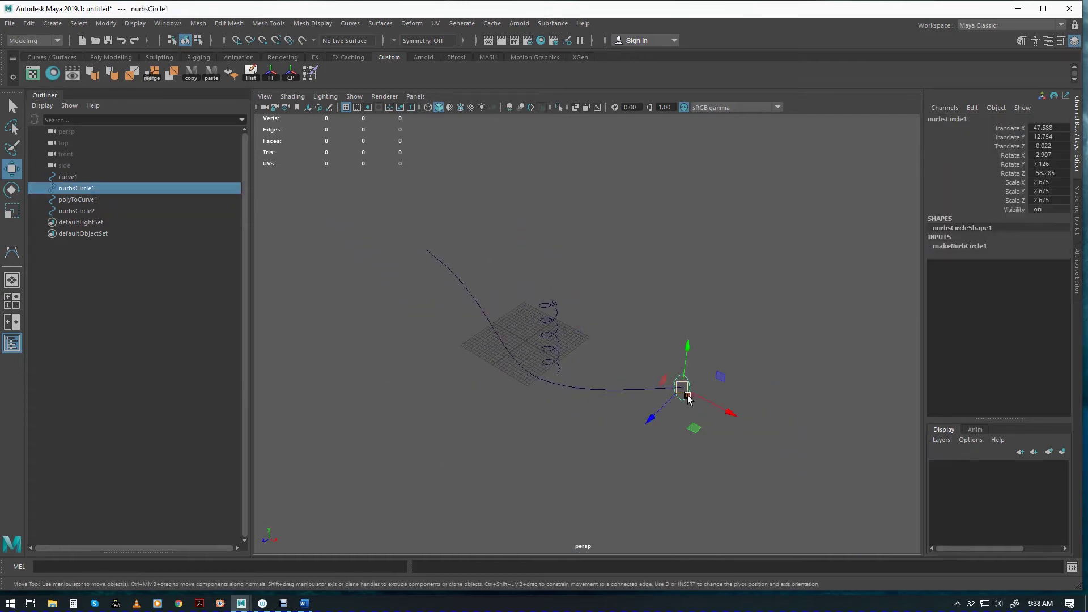
pyautogui.keyDown('shift'); pyautogui.click(645, 389); pyautogui.keyUp('shift')
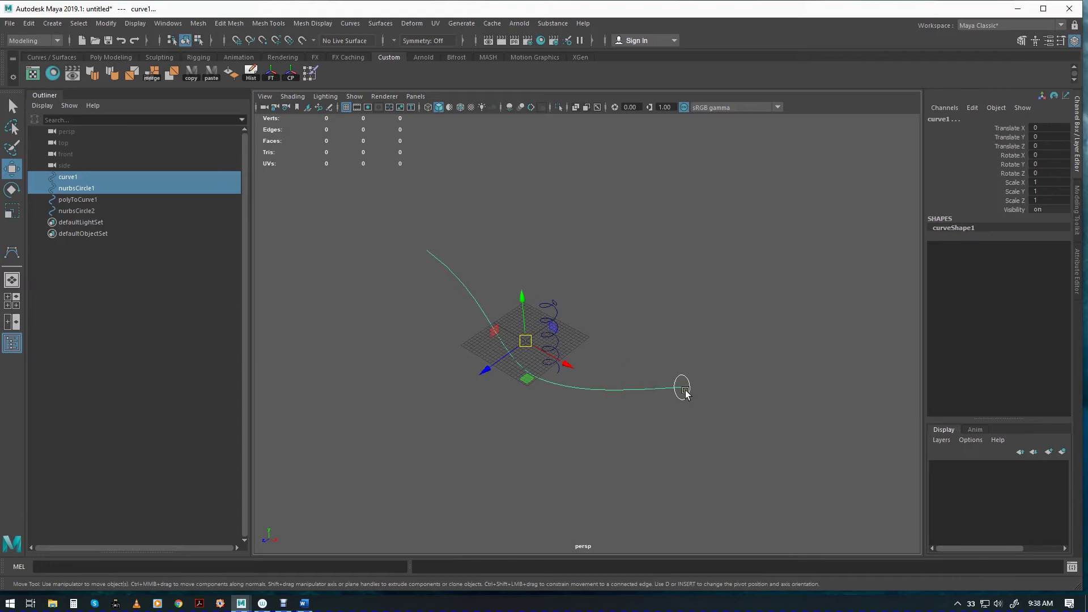
pyautogui.press('space')
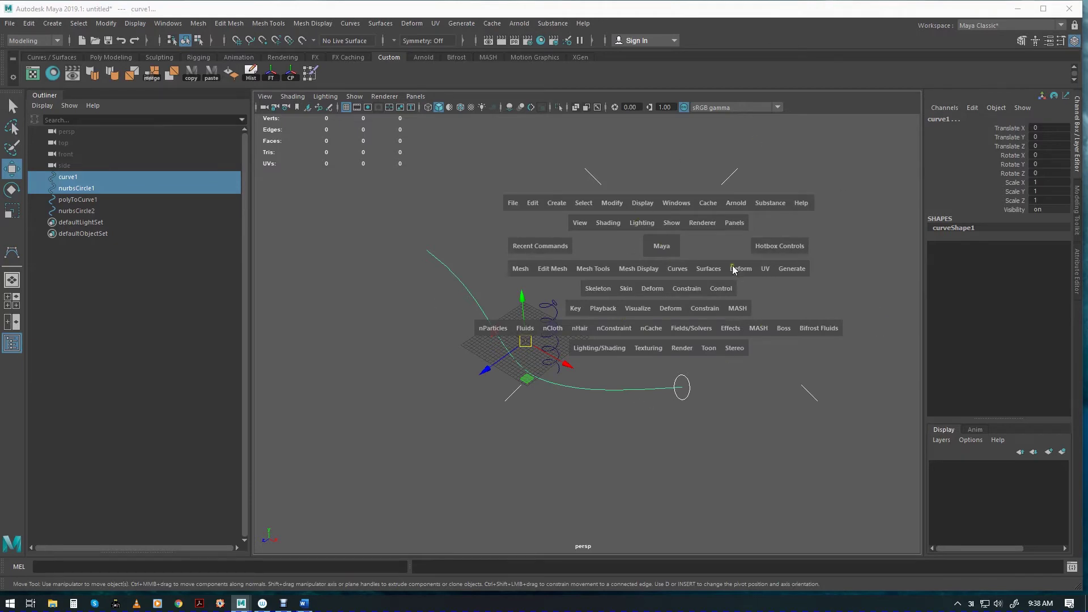
pyautogui.click(703, 270)
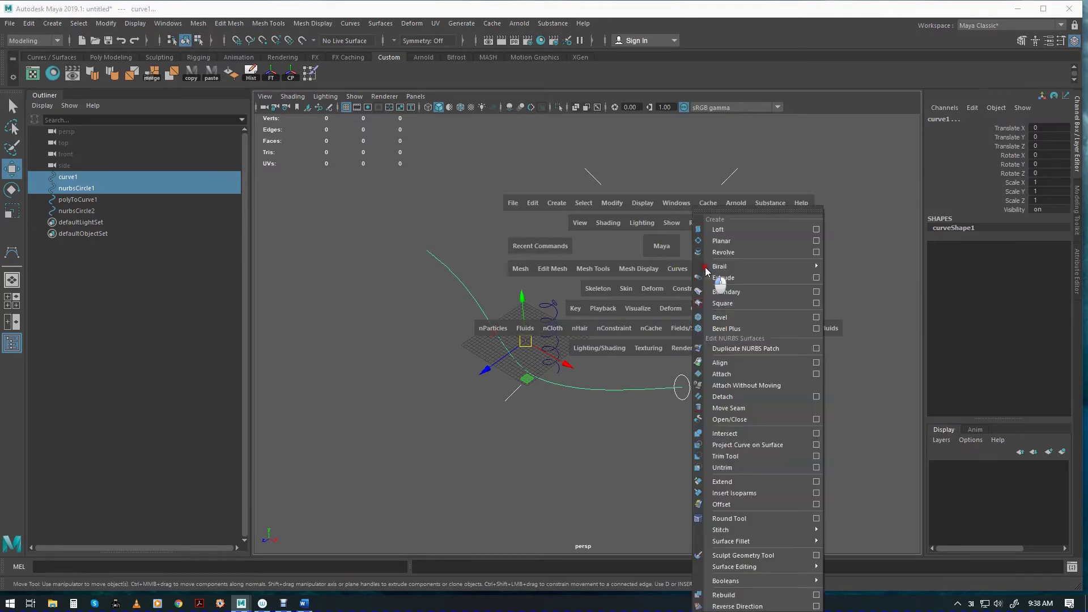
pyautogui.click(816, 277)
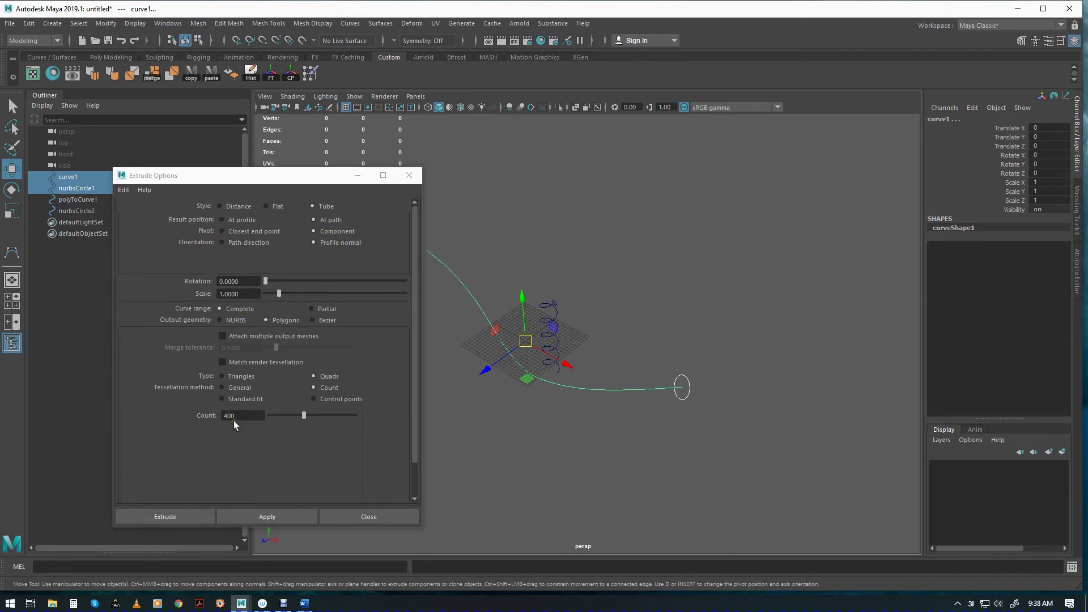
pyautogui.click(222, 386)
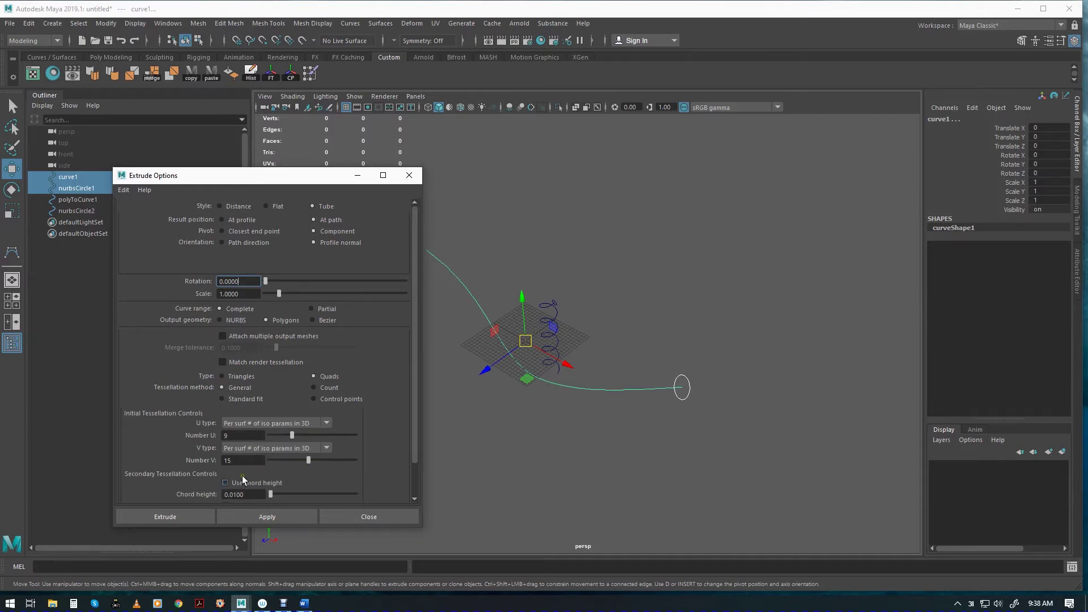
pyautogui.click(165, 516)
pyautogui.keyDown('alt'); pyautogui.moveTo(668, 416); pyautogui.dragTo(642, 419); pyautogui.keyUp('alt')
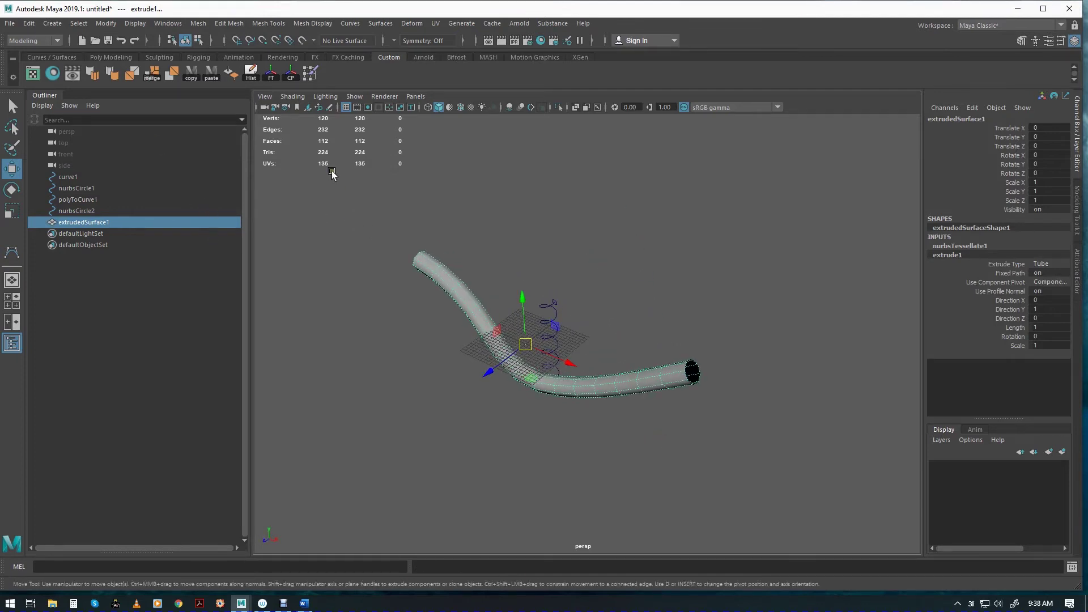
# Step: Try reversing the face normals of the long tube
pyautogui.press('space')
pyautogui.click(444, 223)
pyautogui.click(479, 225)
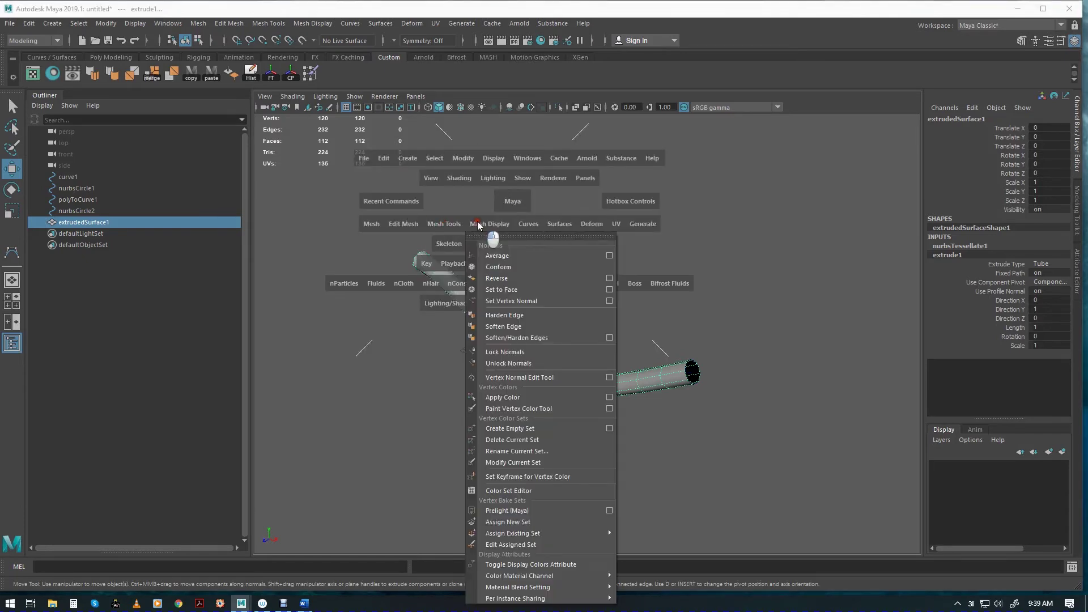
pyautogui.click(497, 279)
pyautogui.keyDown('alt'); pyautogui.moveTo(565, 382); pyautogui.dragTo(553, 388); pyautogui.keyUp('alt')
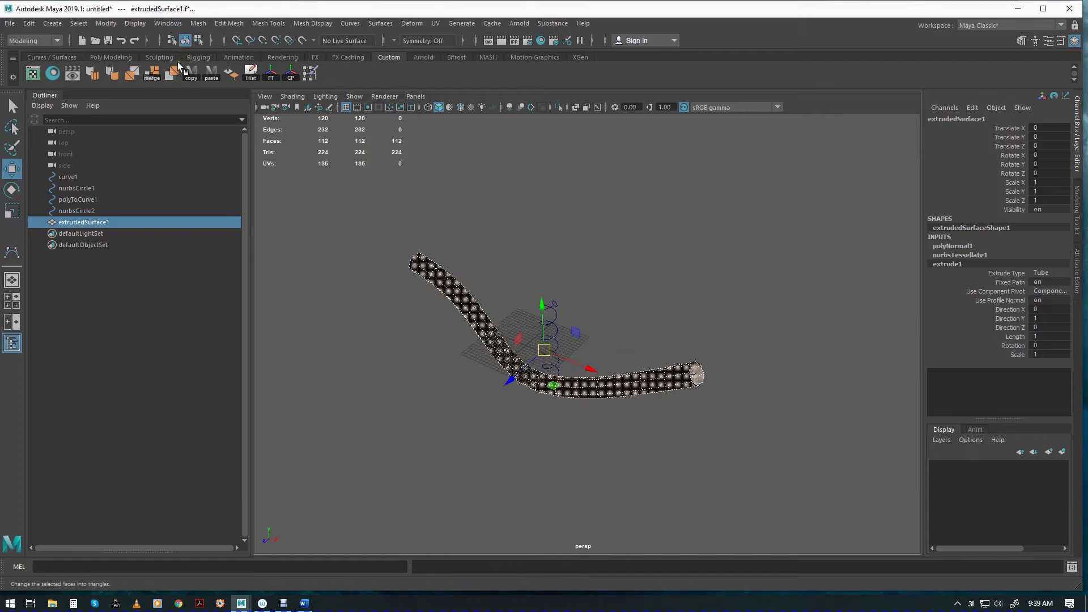
# Step: Reverse the long tube's normals back to their original direction and return to object selection with nothing selected
pyautogui.click(232, 78)
pyautogui.keyDown('alt'); pyautogui.moveTo(663, 440); pyautogui.dragTo(633, 422); pyautogui.keyUp('alt')
pyautogui.press('F8')
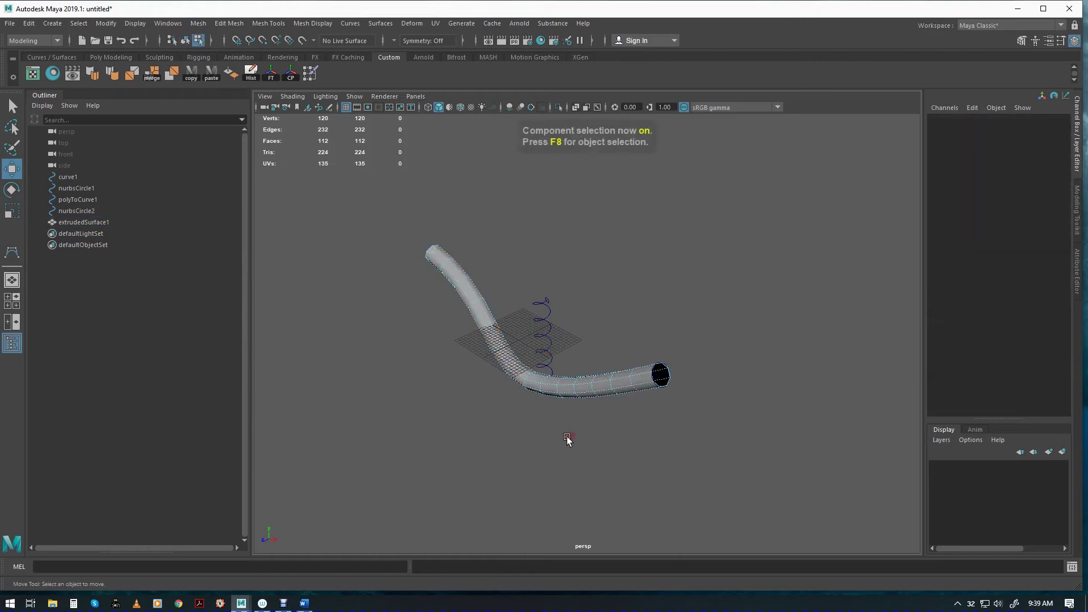
pyautogui.press('F8')
pyautogui.click(663, 418)
pyautogui.hotkey('ctrl', 'z')
pyautogui.click(663, 418)
pyautogui.keyDown('alt'); pyautogui.moveTo(644, 400); pyautogui.dragTo(630, 380); pyautogui.keyUp('alt')
# Step: Extrude the small circle along the spiral curve as a polygon quad tube, using Count tessellation with a count of 400
pyautogui.click(554, 305)
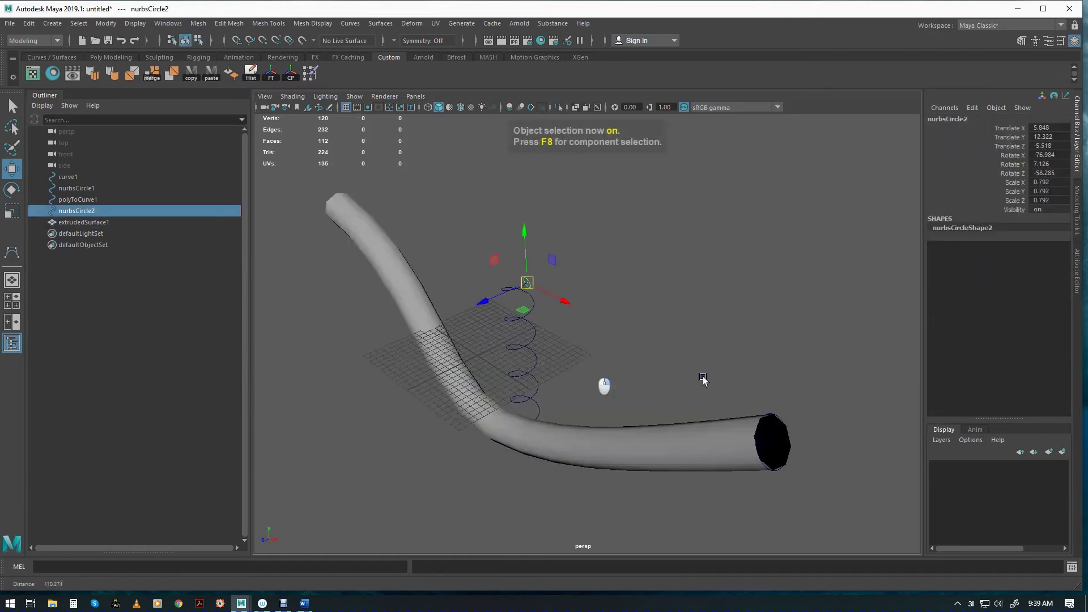
pyautogui.scroll(5, 587, 366)
pyautogui.press('q')
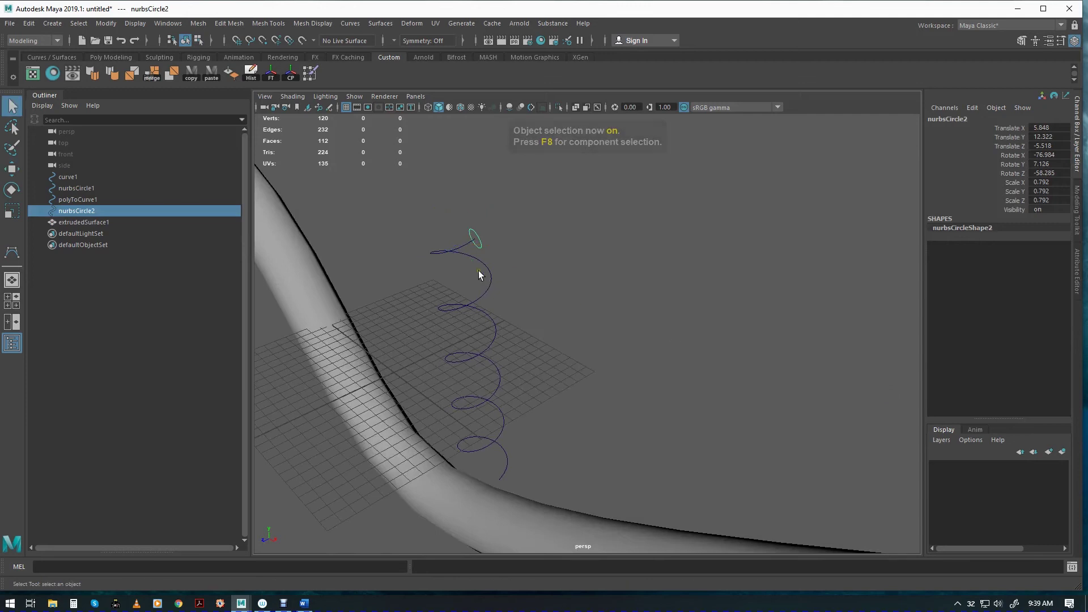
pyautogui.keyDown('shift'); pyautogui.click(460, 246); pyautogui.keyUp('shift')
pyautogui.scroll(-5, 520, 372)
pyautogui.keyDown('alt'); pyautogui.moveTo(520, 372); pyautogui.dragTo(584, 377); pyautogui.keyUp('alt')
pyautogui.press('space')
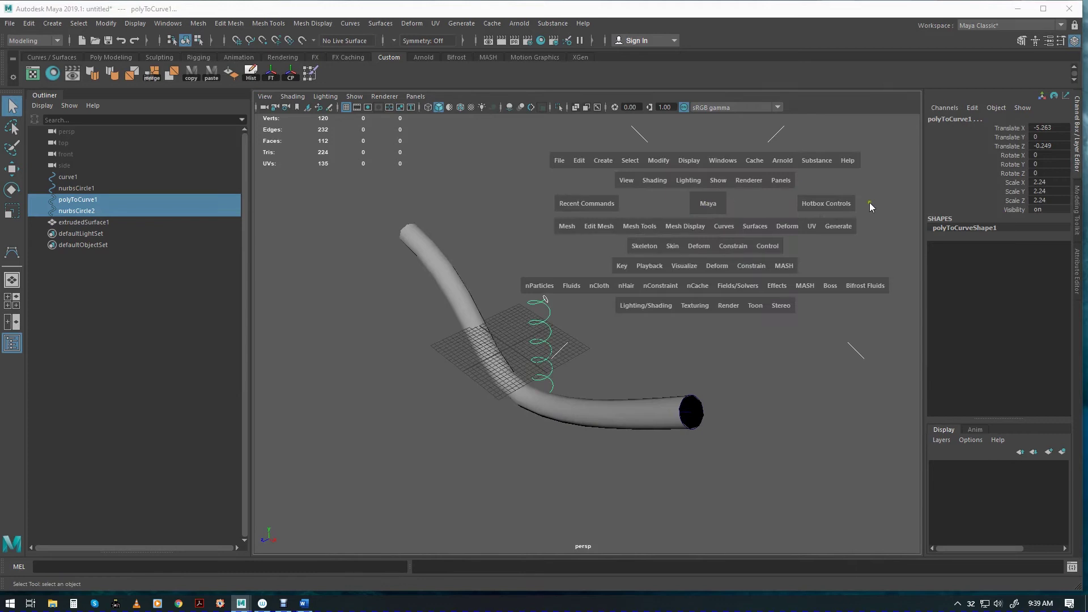
pyautogui.moveTo(756, 223); pyautogui.dragTo(861, 278)
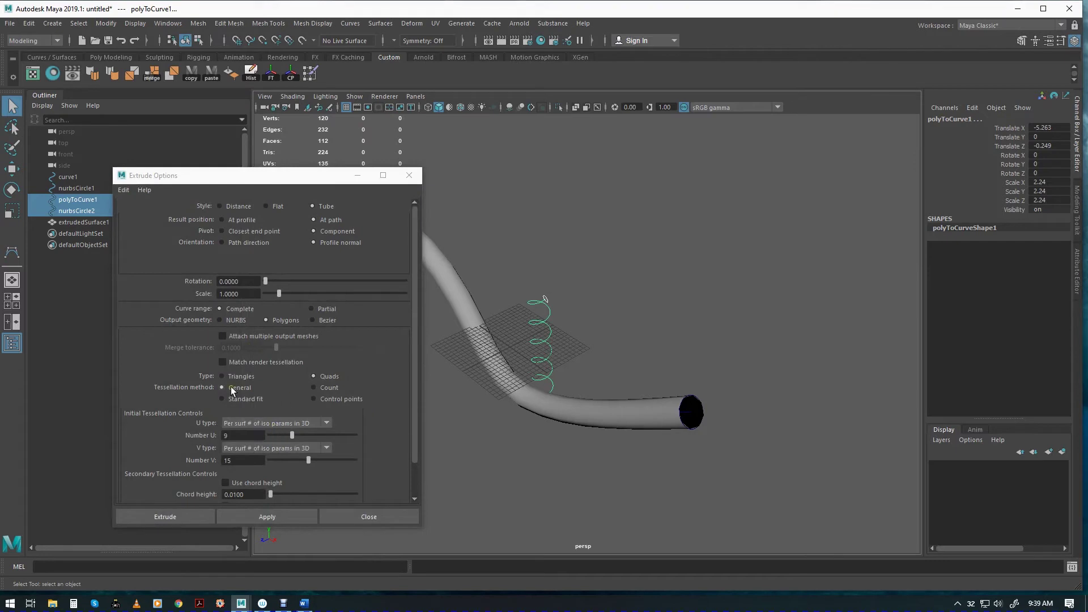
pyautogui.click(314, 387)
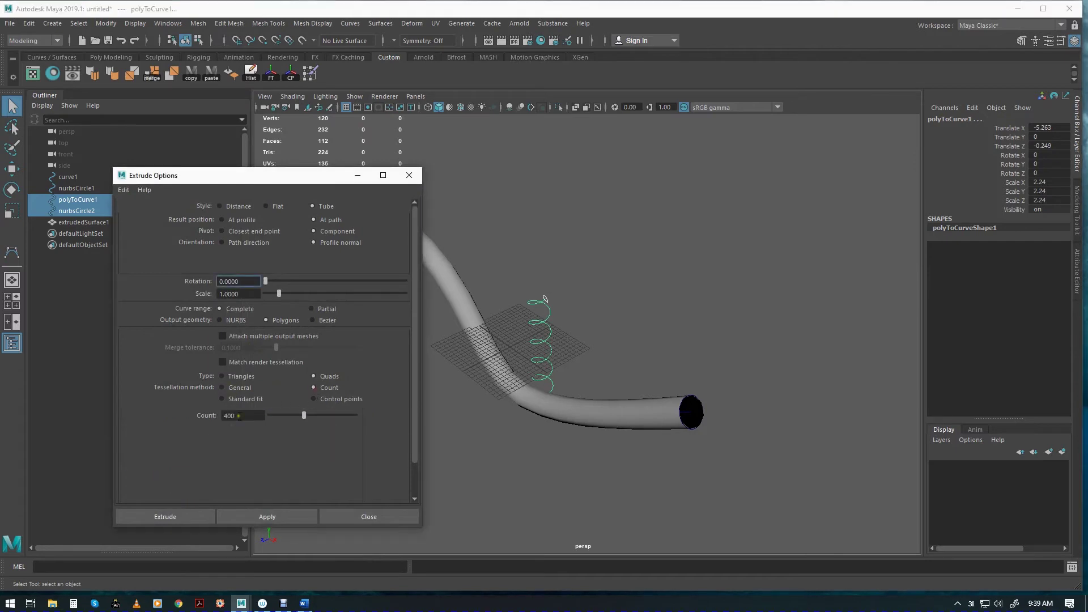
pyautogui.click(177, 515)
pyautogui.scroll(3, 527, 420)
pyautogui.keyDown('alt'); pyautogui.moveTo(619, 434); pyautogui.dragTo(630, 385); pyautogui.keyUp('alt')
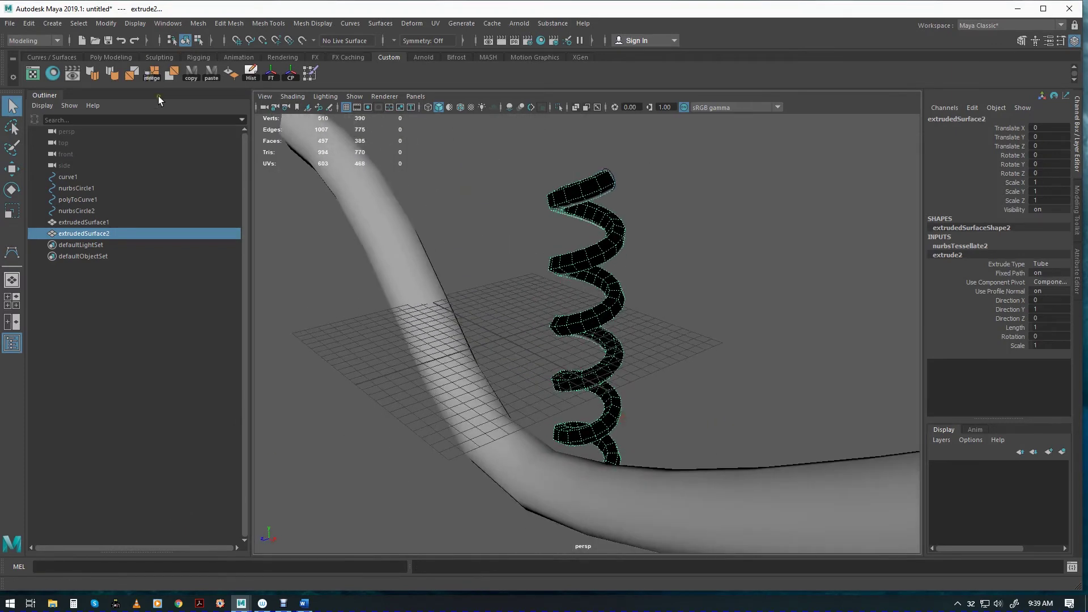
# Step: Reverse the spiral tube's face normals and return to object selection
pyautogui.click(231, 73)
pyautogui.scroll(-5, 614, 419)
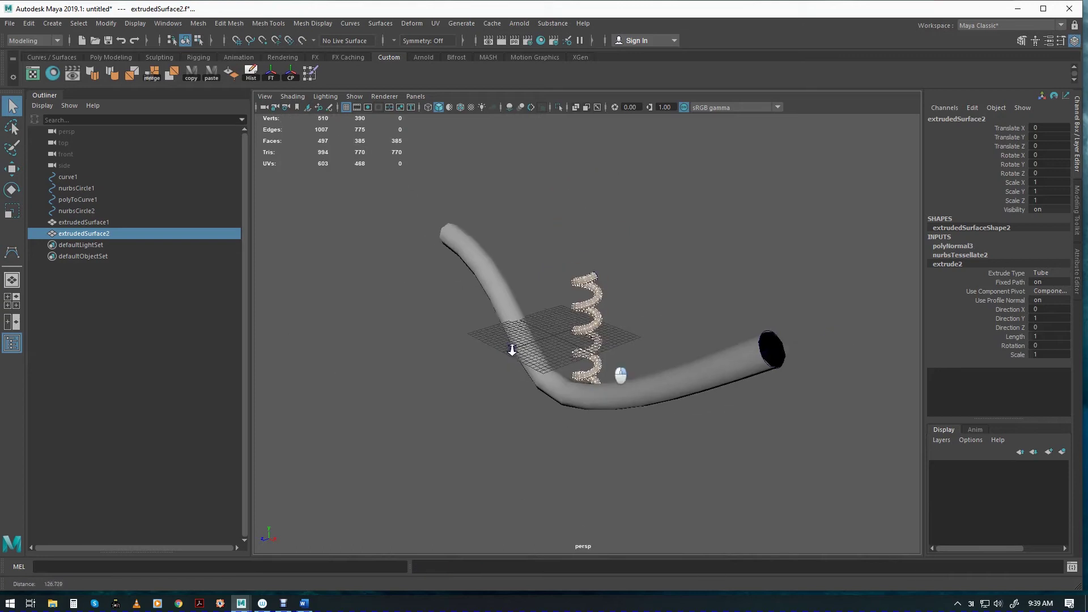
pyautogui.keyDown('alt'); pyautogui.moveTo(601, 358); pyautogui.dragTo(601, 381); pyautogui.keyUp('alt')
pyautogui.press('F8')
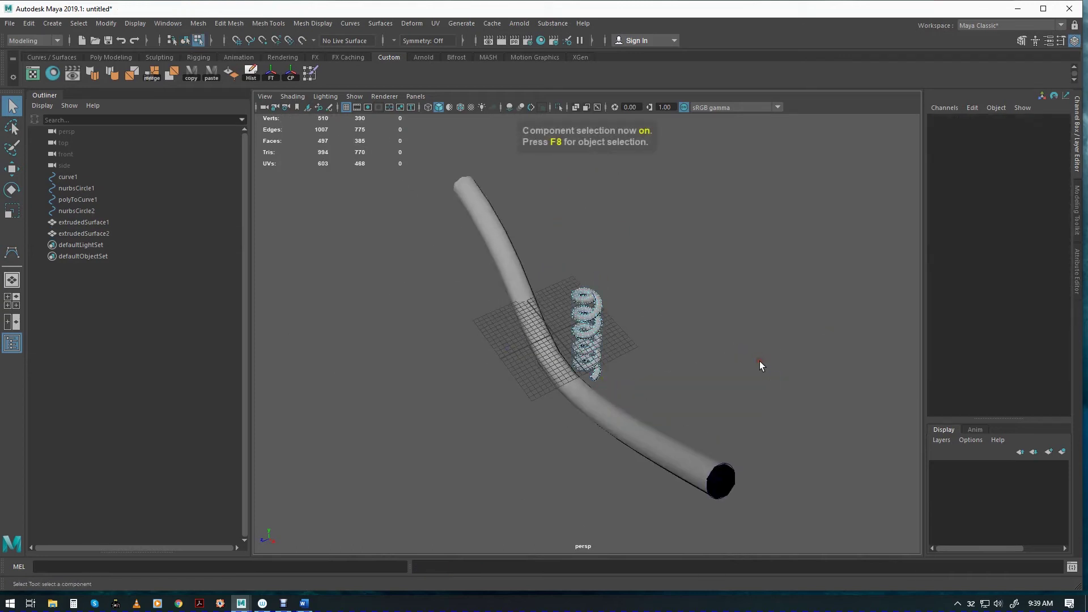
pyautogui.press('F8')
pyautogui.keyDown('alt'); pyautogui.moveTo(748, 364); pyautogui.dragTo(657, 390); pyautogui.keyUp('alt')
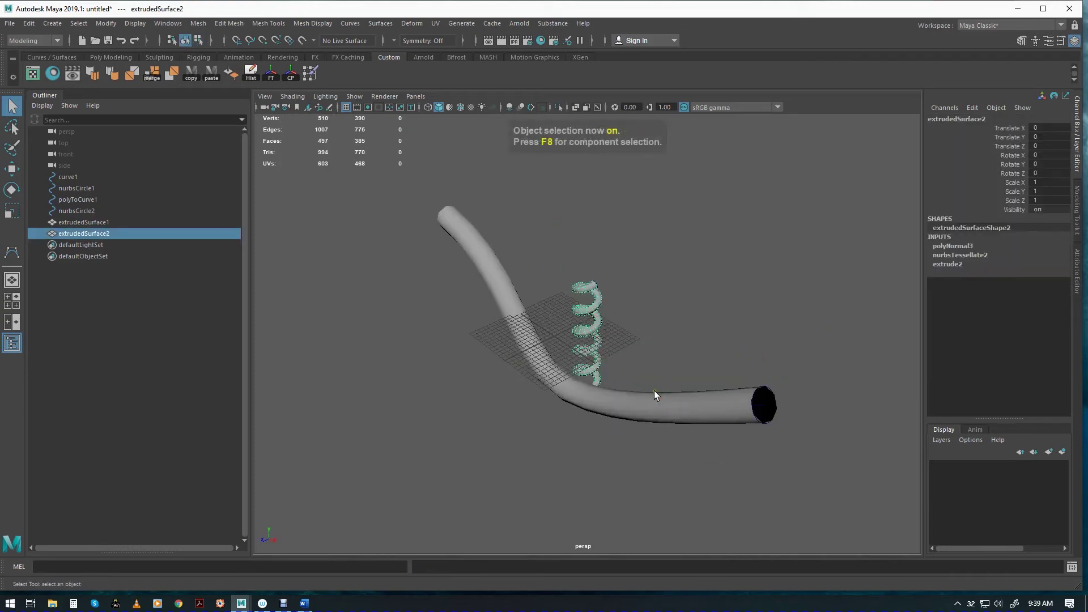
# Step: Inspect the long tube's UV layout in the UV Editor and close the editor
pyautogui.click(658, 399)
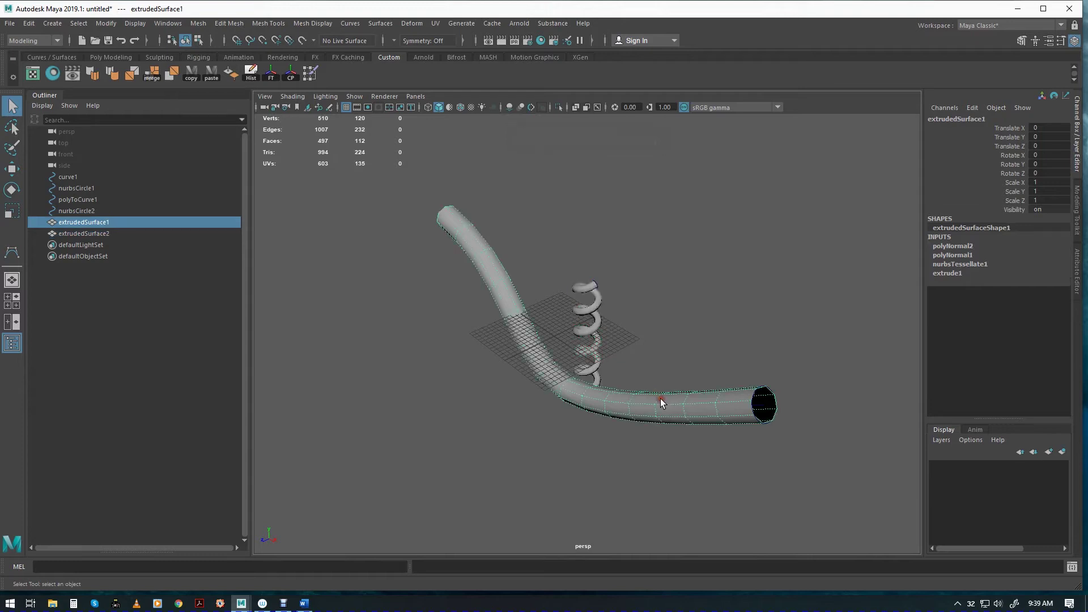
pyautogui.click(32, 72)
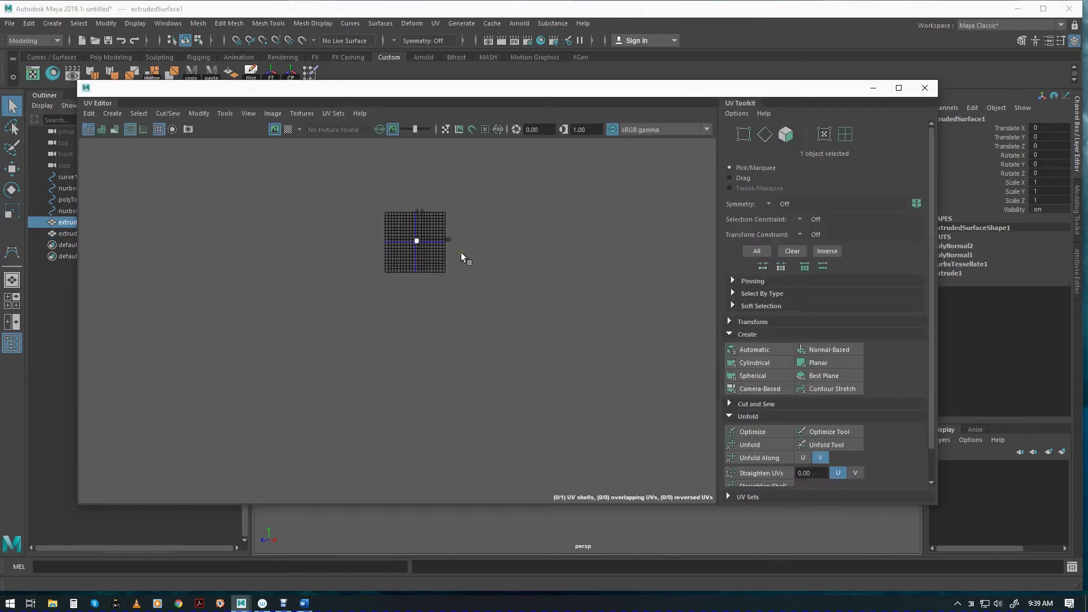
pyautogui.press('f')
pyautogui.scroll(-2, 663, 383)
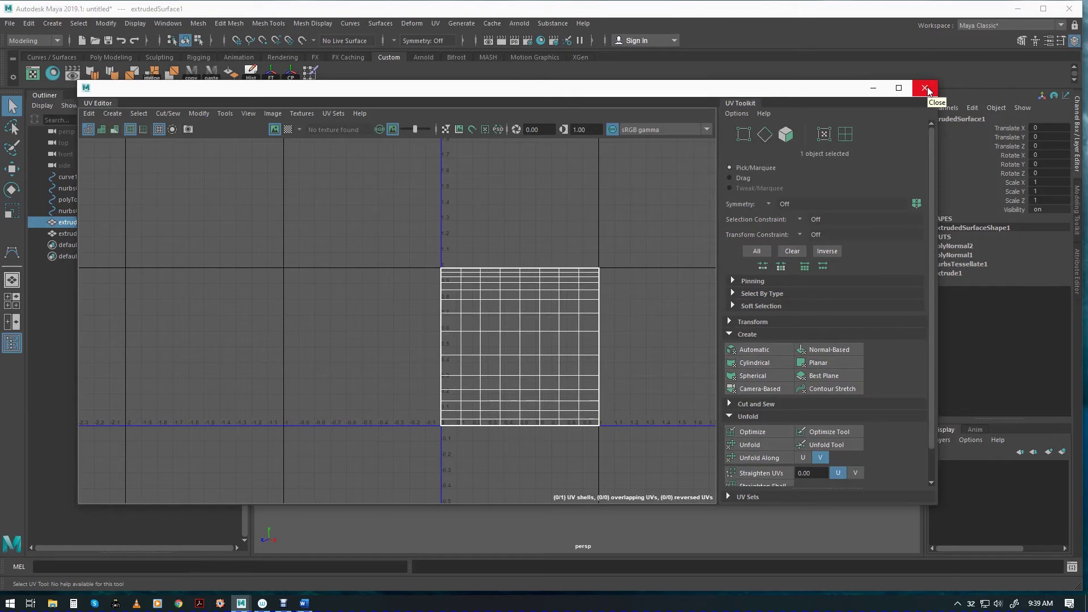
pyautogui.click(926, 88)
# Step: Inspect the spiral tube's UV layout in the UV Editor and close the editor
pyautogui.click(590, 289)
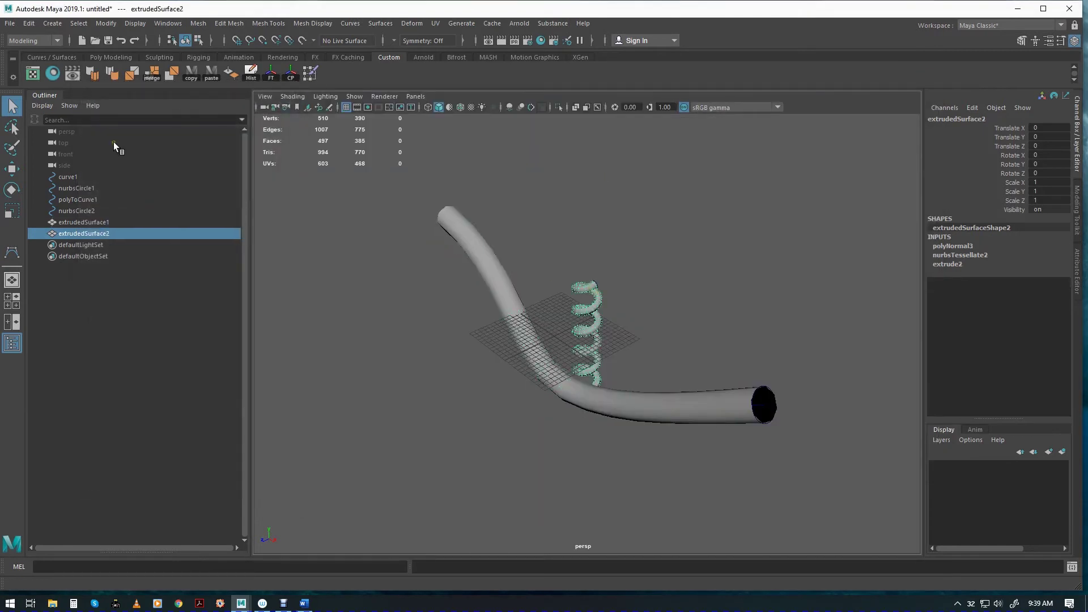
pyautogui.click(32, 73)
pyautogui.keyDown('alt'); pyautogui.moveTo(532, 357); pyautogui.dragTo(411, 318, button='middle'); pyautogui.keyUp('alt')
pyautogui.scroll(2, 532, 335)
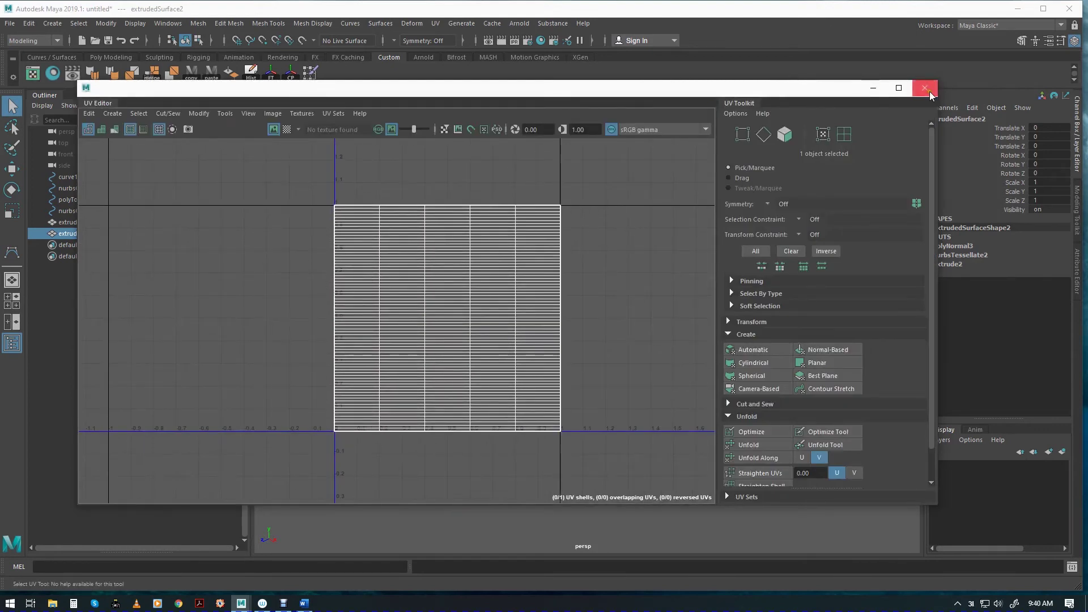
pyautogui.click(929, 92)
# Step: Apply a camera-based UV projection to the long tube and unitize its UVs
pyautogui.moveTo(516, 319)
pyautogui.keyDown('alt'); pyautogui.mouseDown()
pyautogui.moveTo(529, 294)
pyautogui.moveTo(521, 315)
pyautogui.mouseUp(); pyautogui.keyUp('alt')
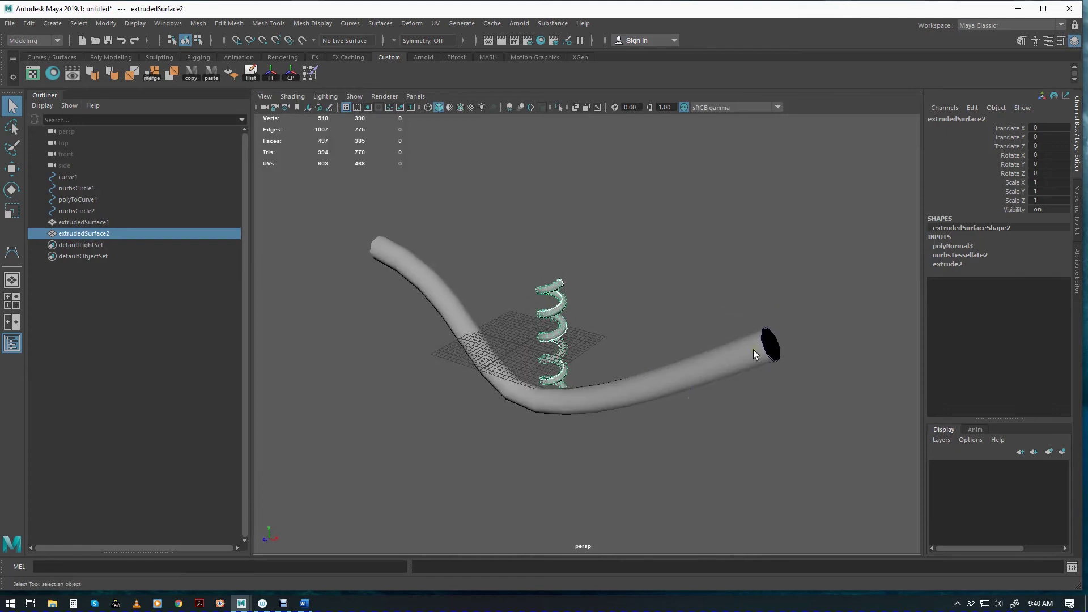
pyautogui.keyDown('alt'); pyautogui.moveTo(674, 368); pyautogui.dragTo(638, 379); pyautogui.keyUp('alt')
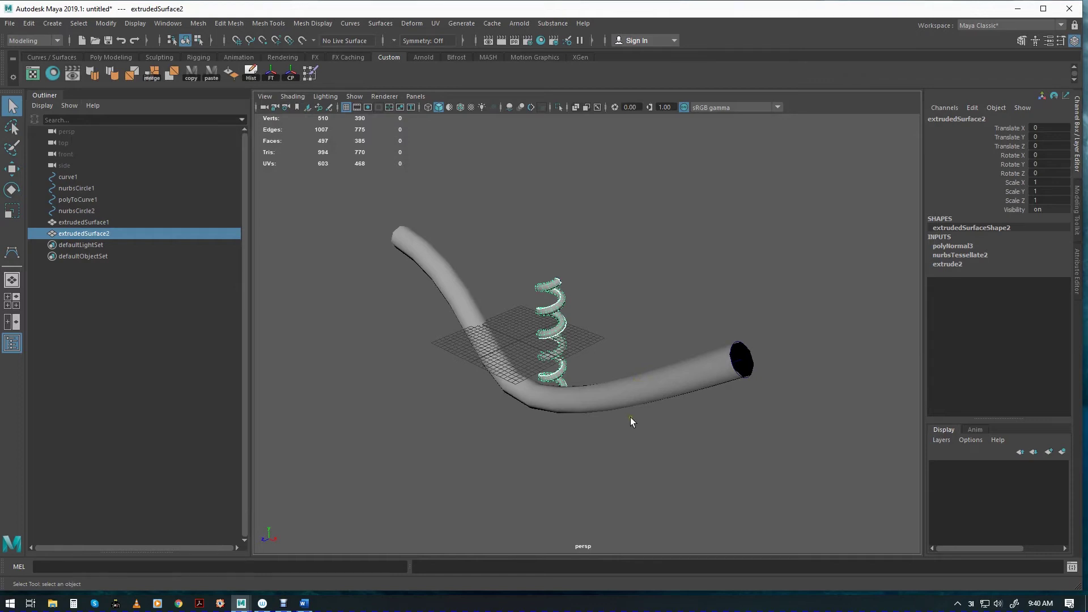
pyautogui.click(638, 382)
pyautogui.keyDown('alt'); pyautogui.moveTo(631, 387); pyautogui.dragTo(690, 402); pyautogui.keyUp('alt')
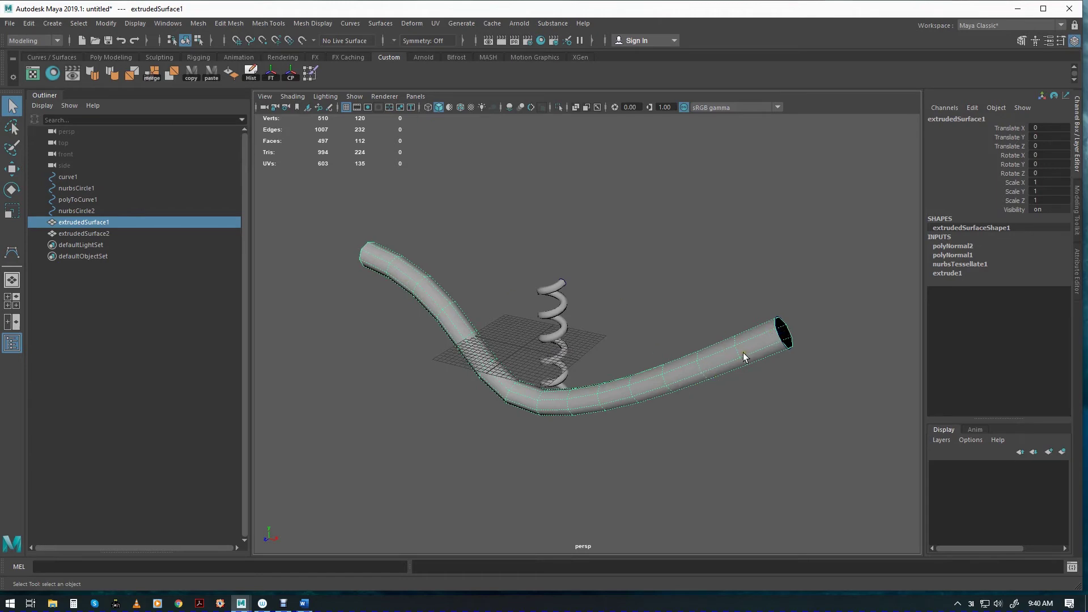
pyautogui.click(33, 75)
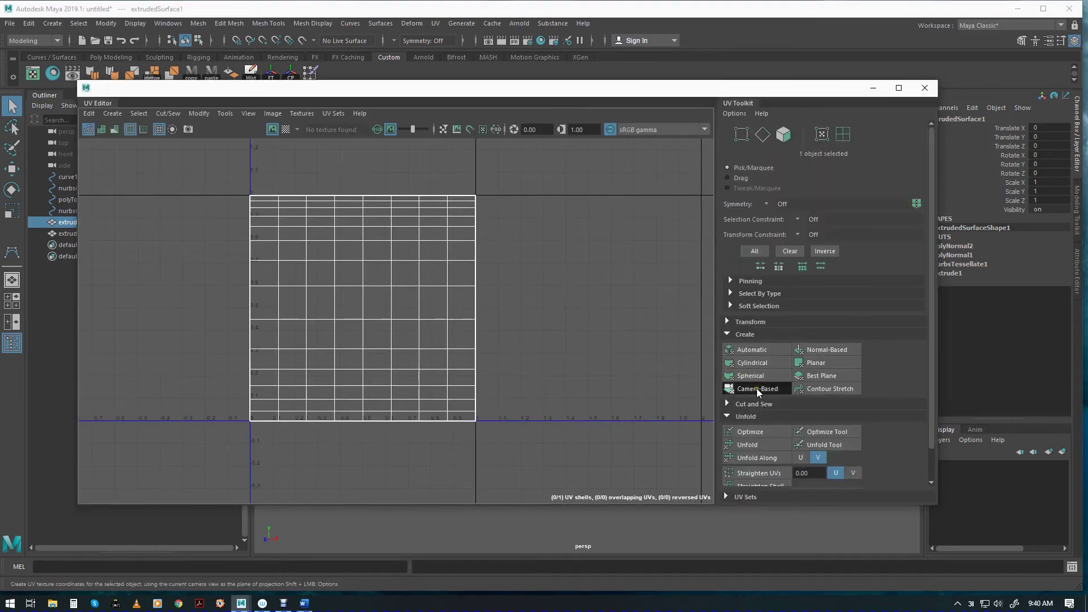
pyautogui.click(748, 389)
pyautogui.keyDown('alt'); pyautogui.moveTo(474, 410); pyautogui.dragTo(498, 389, button='middle'); pyautogui.keyUp('alt')
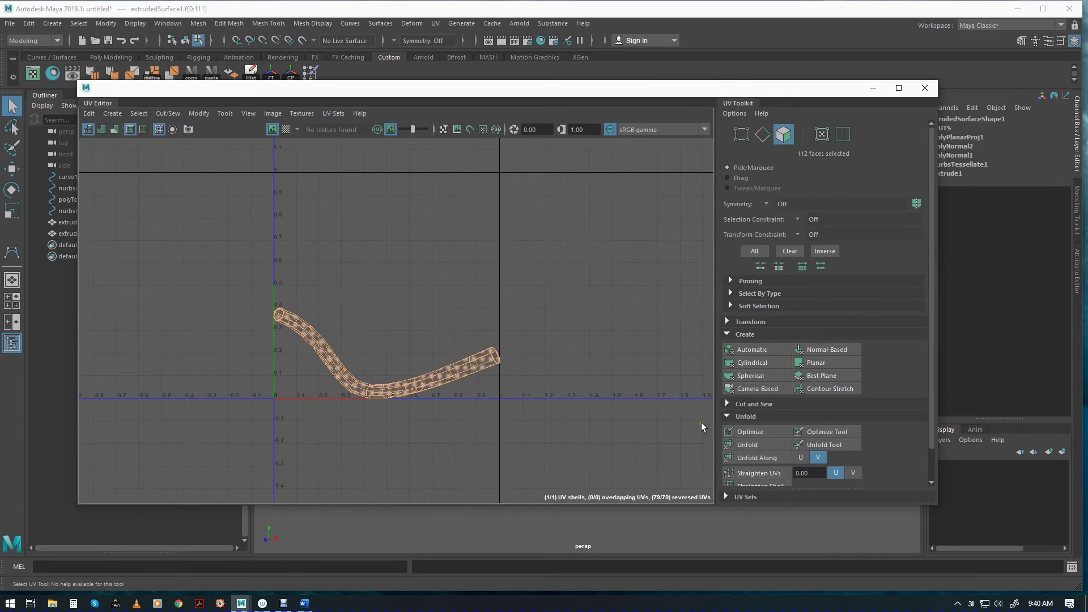
pyautogui.click(199, 113)
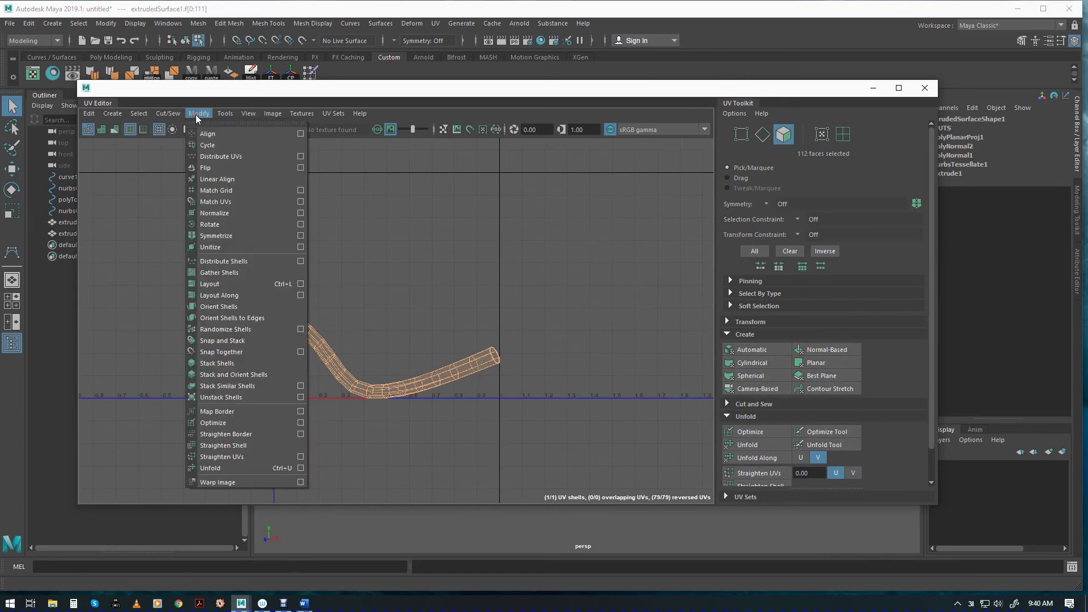
pyautogui.click(226, 252)
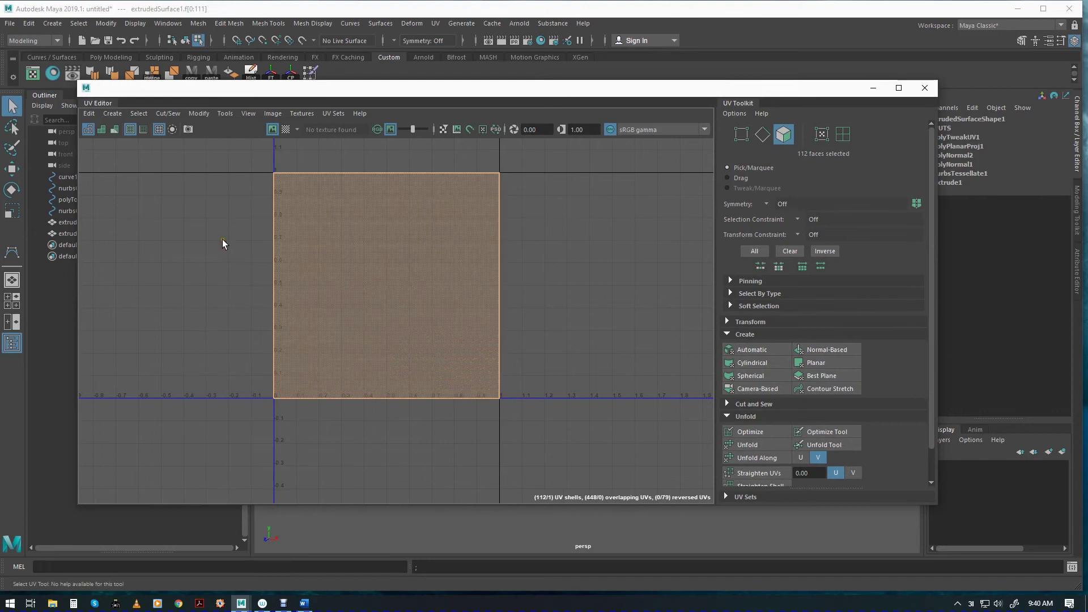
# Step: Reopen the UV Editor for the long tube, move it clear of the model, and examine the tube's faces from several sides
pyautogui.click(927, 93)
pyautogui.keyDown('alt'); pyautogui.moveTo(703, 385); pyautogui.dragTo(681, 356); pyautogui.keyUp('alt')
pyautogui.click(682, 357)
pyautogui.click(33, 73)
pyautogui.moveTo(811, 97); pyautogui.dragTo(729, 416)
pyautogui.keyDown('alt'); pyautogui.moveTo(709, 317); pyautogui.dragTo(486, 334); pyautogui.keyUp('alt')
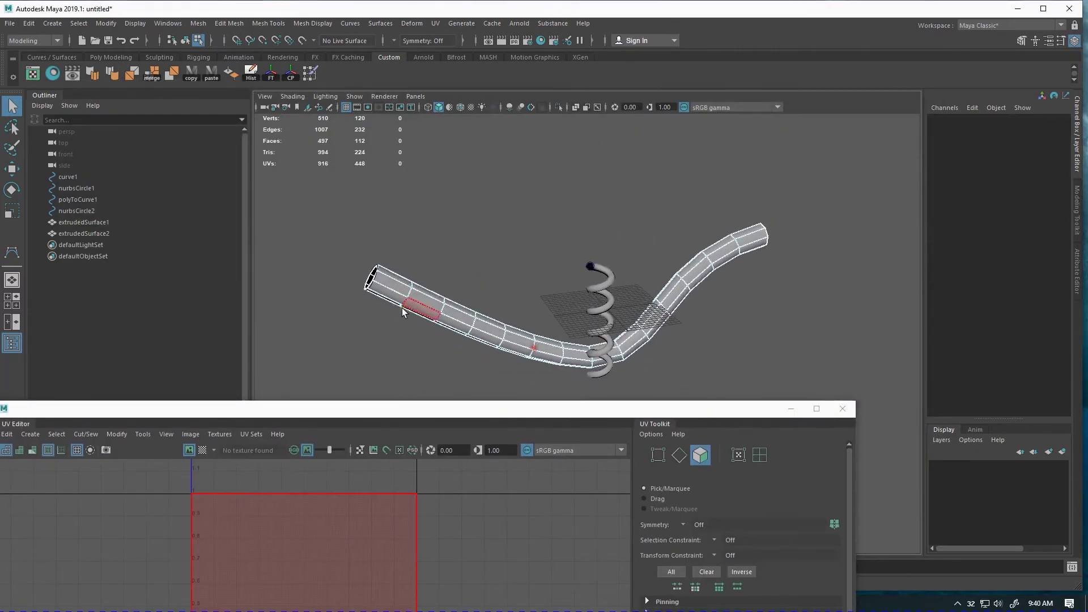
pyautogui.keyDown('alt'); pyautogui.moveTo(449, 311); pyautogui.dragTo(687, 300); pyautogui.keyUp('alt')
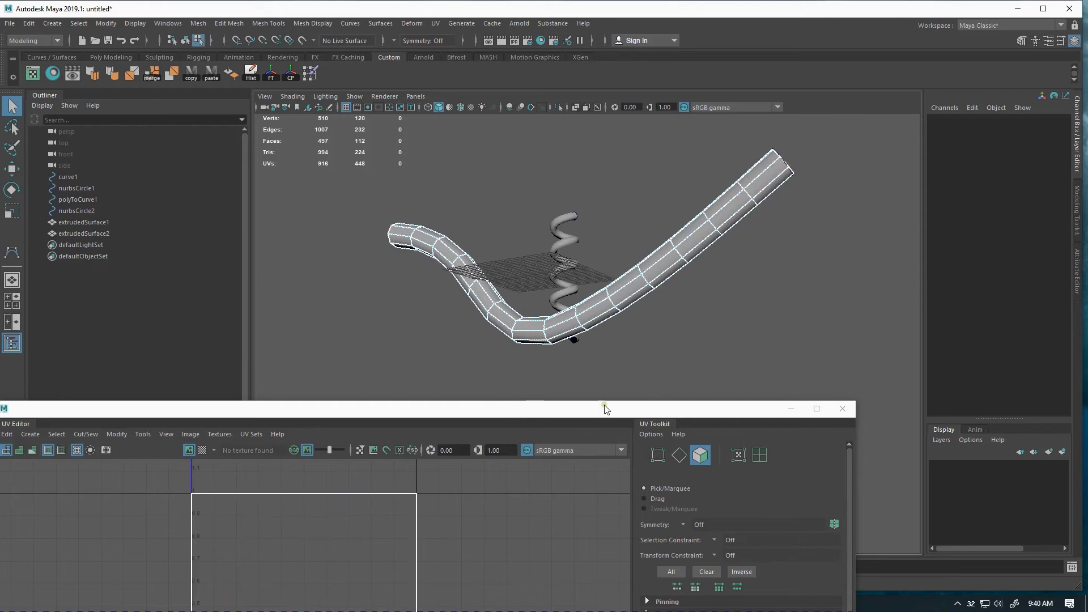
pyautogui.keyDown('alt'); pyautogui.moveTo(694, 311); pyautogui.dragTo(807, 322); pyautogui.keyUp('alt')
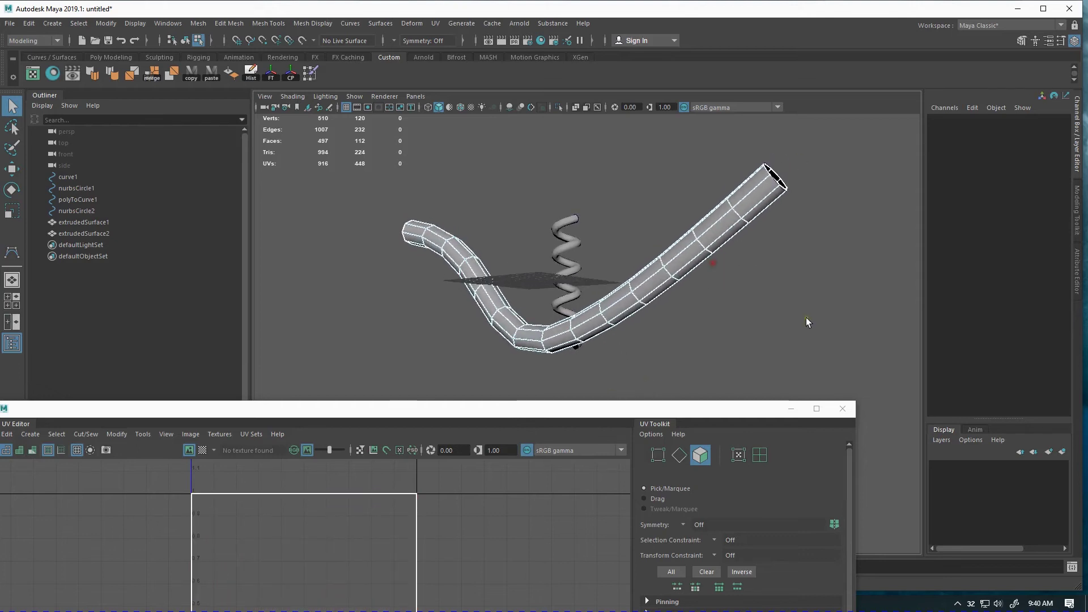
# Step: Close the UV Editor and select the edge loop running lengthwise along the long tube
pyautogui.click(840, 408)
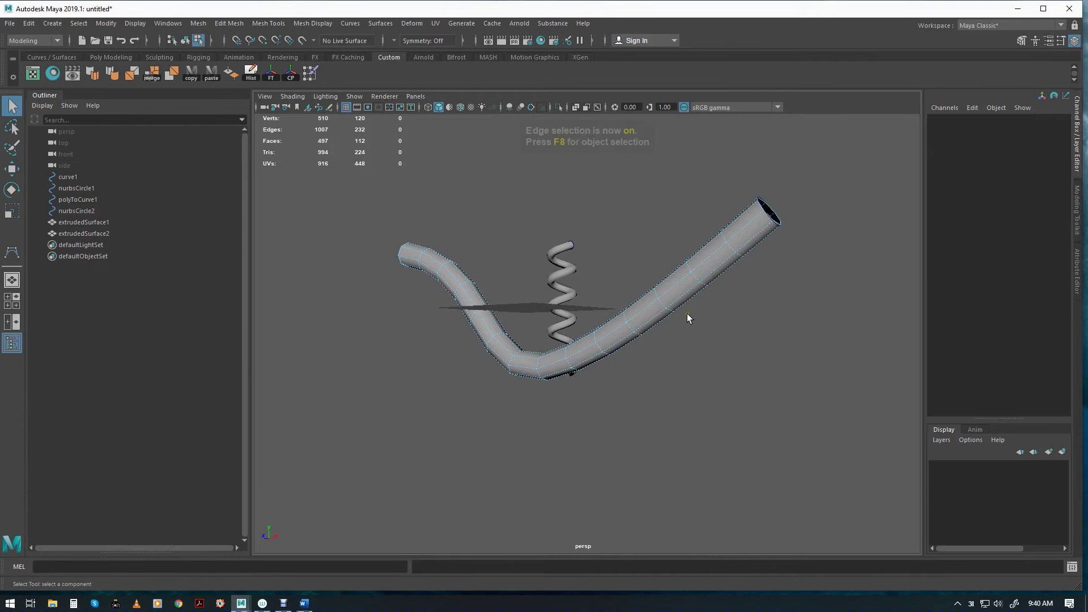
pyautogui.keyDown('alt'); pyautogui.moveTo(748, 301); pyautogui.dragTo(583, 382); pyautogui.keyUp('alt')
pyautogui.doubleClick(564, 332)
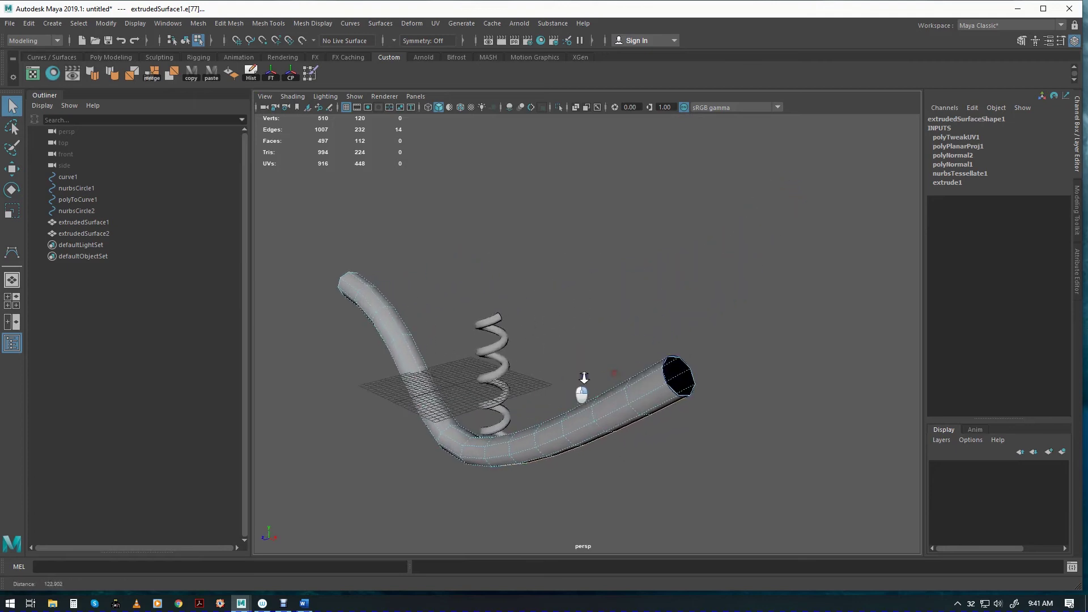
# Step: Add the border edge loops around both open ends of the long tube to the edge selection
pyautogui.keyDown('alt'); pyautogui.moveTo(583, 381); pyautogui.dragTo(705, 372, button='right'); pyautogui.keyUp('alt')
pyautogui.keyDown('alt'); pyautogui.moveTo(704, 372); pyautogui.dragTo(624, 313, button='middle'); pyautogui.keyUp('alt')
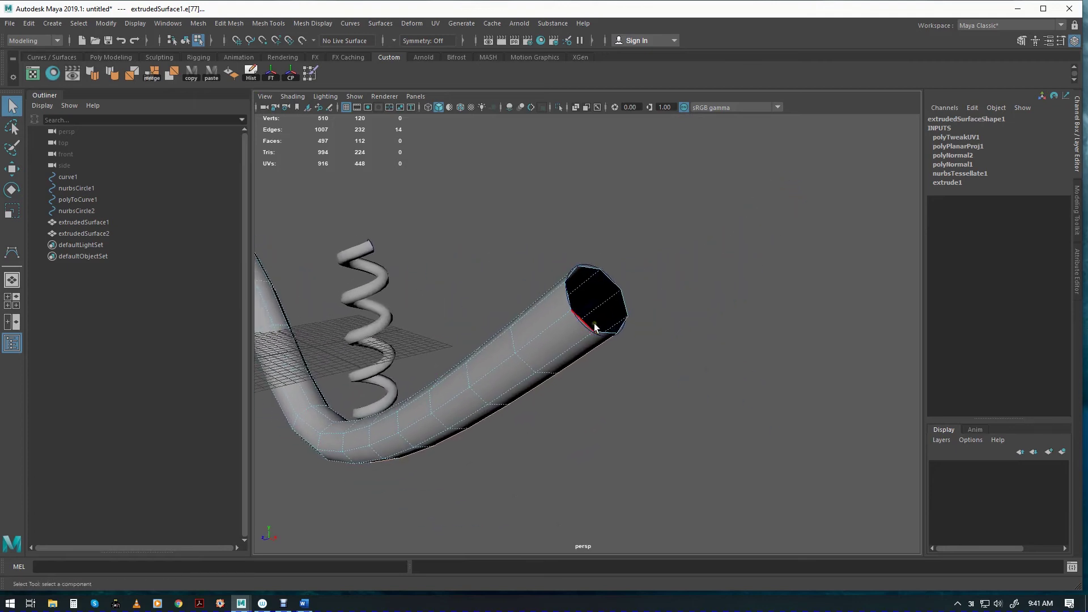
pyautogui.keyDown('alt'); pyautogui.moveTo(666, 400); pyautogui.dragTo(419, 337); pyautogui.keyUp('alt')
pyautogui.keyDown('alt'); pyautogui.moveTo(420, 337); pyautogui.dragTo(554, 279, button='right'); pyautogui.keyUp('alt')
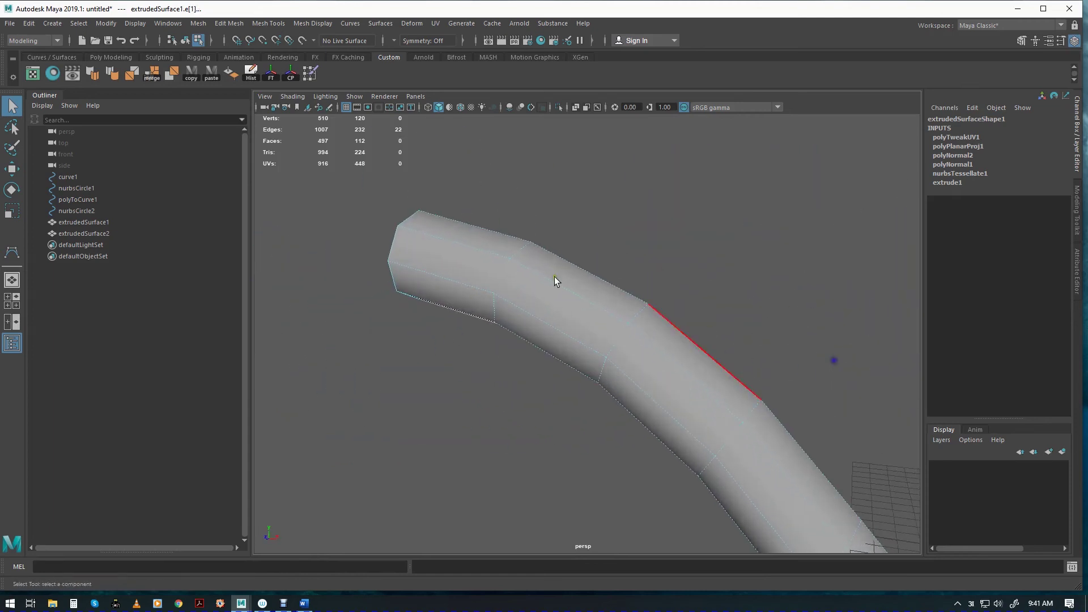
pyautogui.keyDown('shift'); pyautogui.doubleClick(395, 251); pyautogui.keyUp('shift')
pyautogui.keyDown('alt'); pyautogui.moveTo(498, 335); pyautogui.dragTo(335, 338, button='right'); pyautogui.keyUp('alt')
pyautogui.keyDown('alt'); pyautogui.moveTo(335, 338); pyautogui.dragTo(596, 348); pyautogui.keyUp('alt')
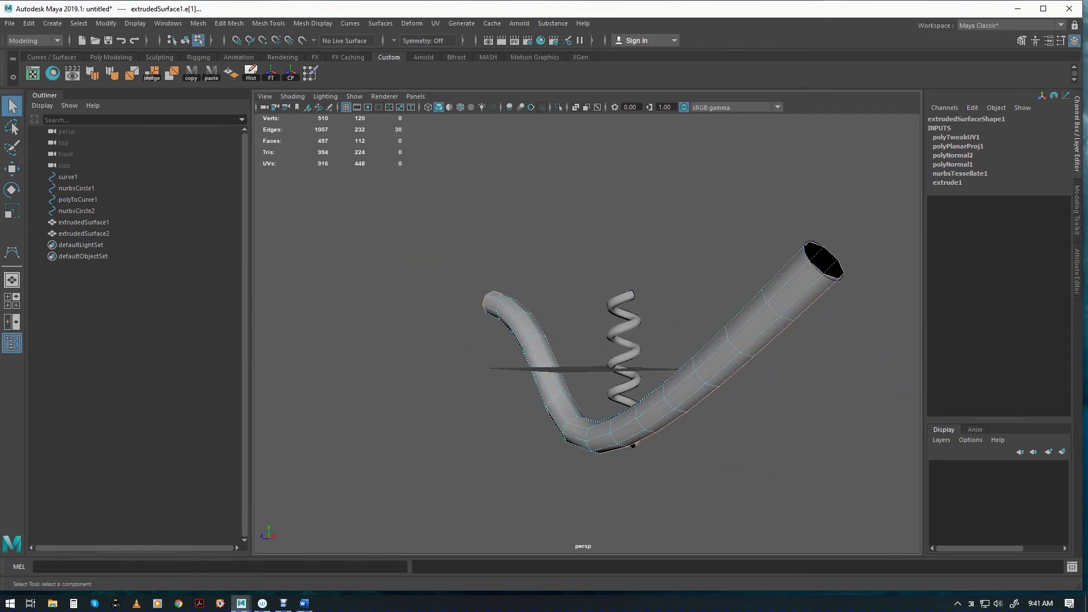
pyautogui.click(33, 73)
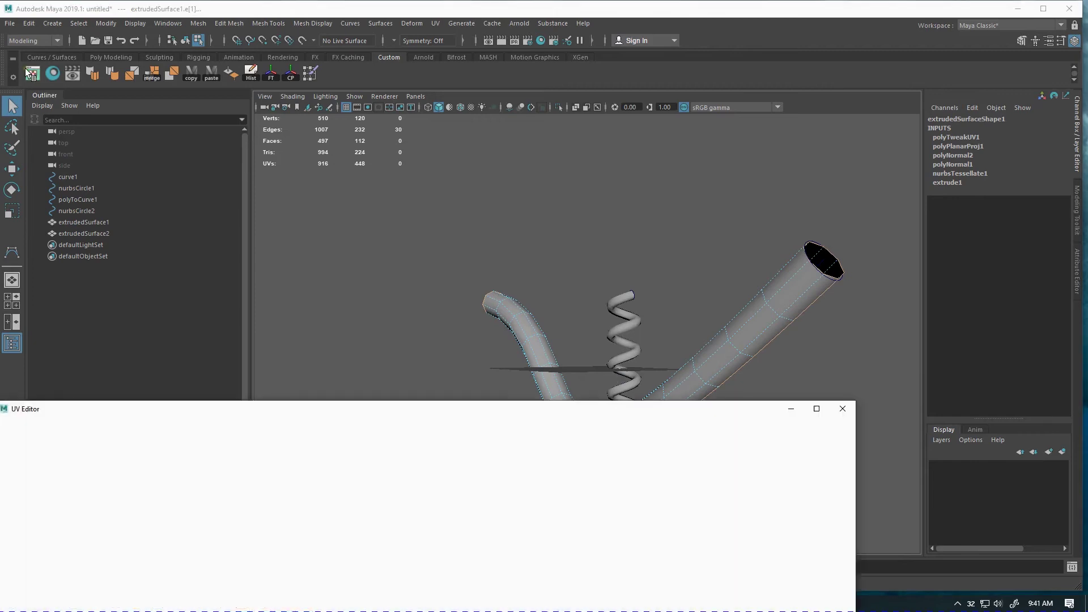
pyautogui.moveTo(292, 414); pyautogui.dragTo(342, 424)
pyautogui.click(842, 424)
# Step: Convert the long tube's selected edges to UVs and invert the selection, leaving only the seam and end UVs unselected
pyautogui.keyDown('alt'); pyautogui.moveTo(794, 321); pyautogui.dragTo(667, 327); pyautogui.keyUp('alt')
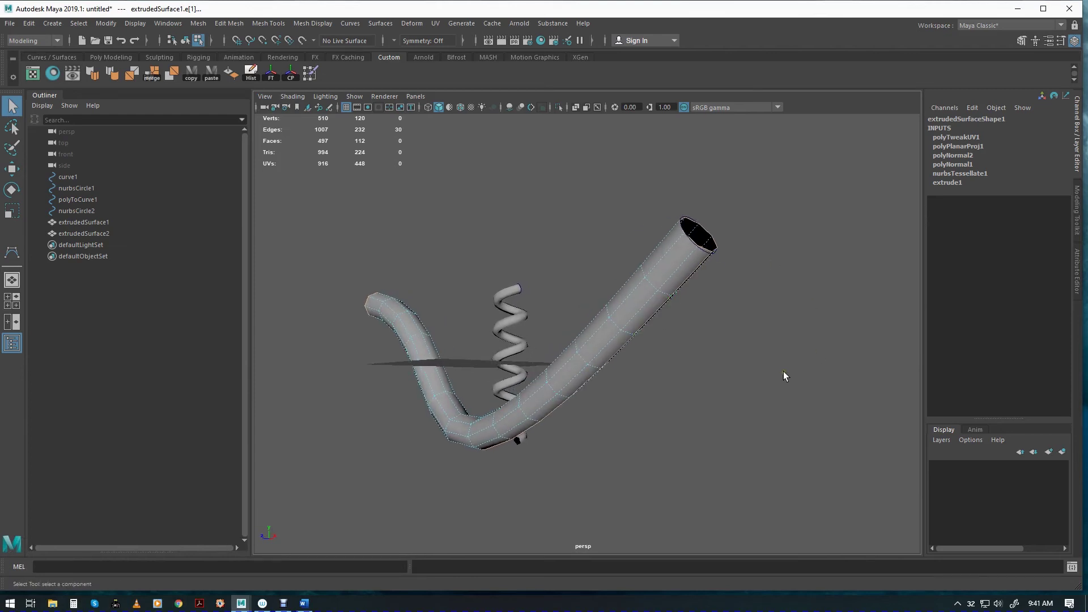
pyautogui.keyDown('ctrl'); pyautogui.rightClick(715, 335); pyautogui.keyUp('ctrl')
pyautogui.keyDown('ctrl'); pyautogui.moveTo(715, 338); pyautogui.dragTo(829, 333, button='right'); pyautogui.keyUp('ctrl')
pyautogui.keyDown('alt'); pyautogui.moveTo(763, 388); pyautogui.dragTo(759, 345); pyautogui.keyUp('alt')
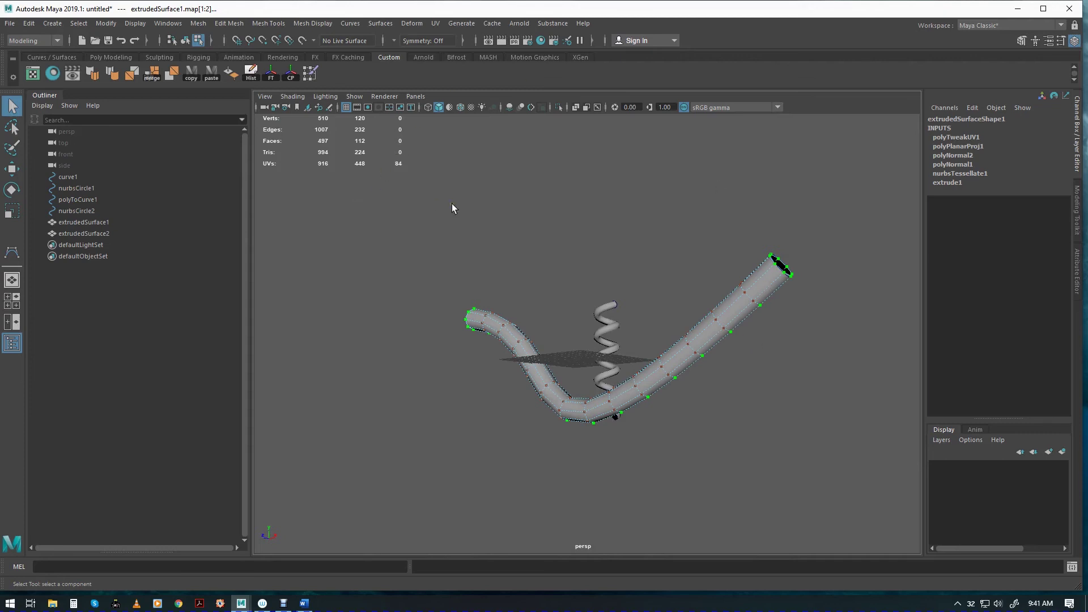
pyautogui.moveTo(438, 165); pyautogui.dragTo(858, 501)
pyautogui.moveTo(725, 382)
pyautogui.keyDown('alt'); pyautogui.mouseDown()
pyautogui.moveTo(678, 347)
pyautogui.moveTo(794, 426)
pyautogui.moveTo(729, 396)
pyautogui.moveTo(727, 362)
pyautogui.mouseUp(); pyautogui.keyUp('alt')
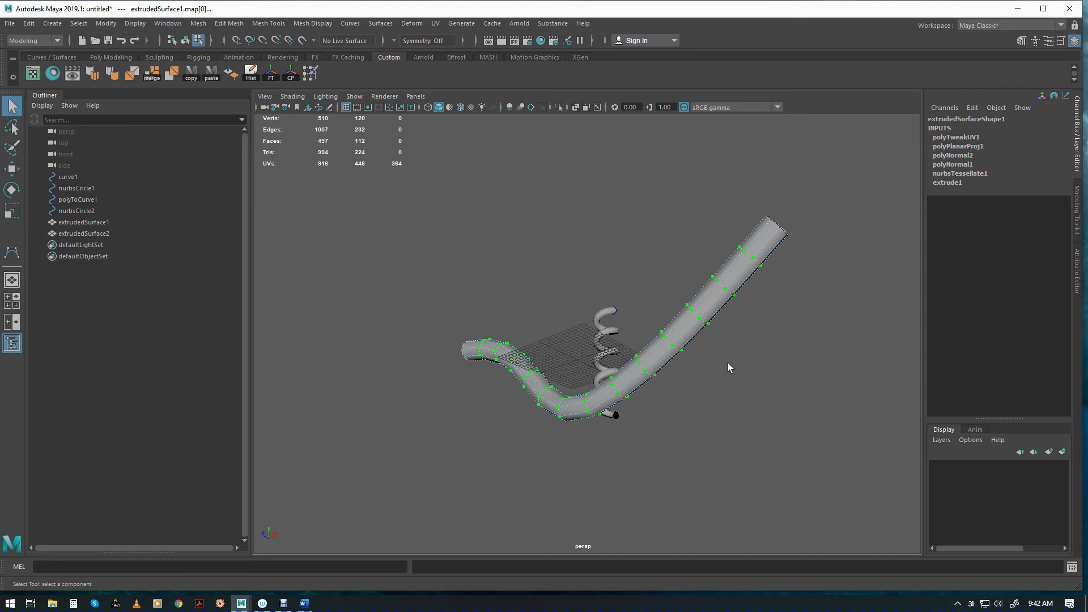
pyautogui.moveTo(702, 357)
pyautogui.keyDown('alt'); pyautogui.mouseDown()
pyautogui.moveTo(680, 366)
pyautogui.moveTo(683, 375)
pyautogui.moveTo(623, 388)
pyautogui.moveTo(624, 400)
pyautogui.moveTo(644, 376)
pyautogui.moveTo(715, 357)
pyautogui.mouseUp(); pyautogui.keyUp('alt')
# Step: Join the long tube's selected UVs into one shell with Move and Sew in the UV Editor
pyautogui.click(32, 73)
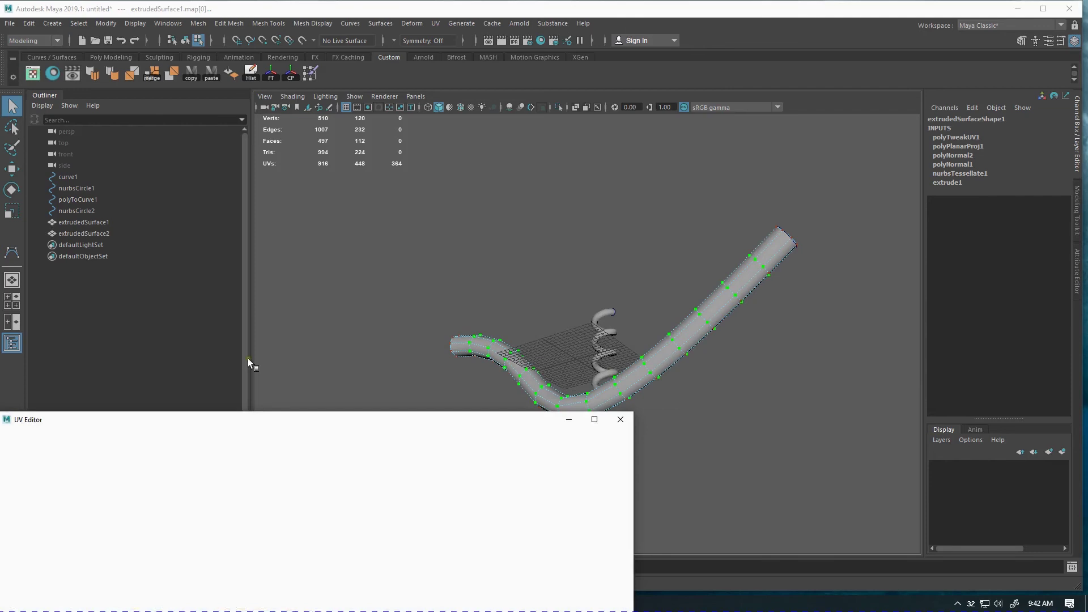
pyautogui.moveTo(411, 423); pyautogui.dragTo(435, 211)
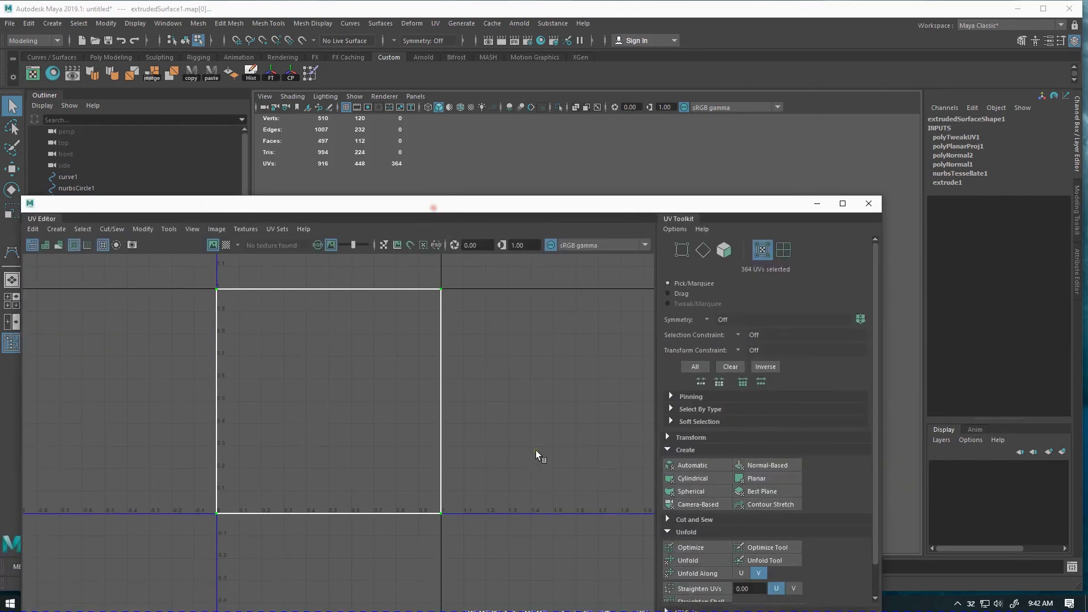
pyautogui.rightClick(498, 390)
pyautogui.moveTo(508, 482)
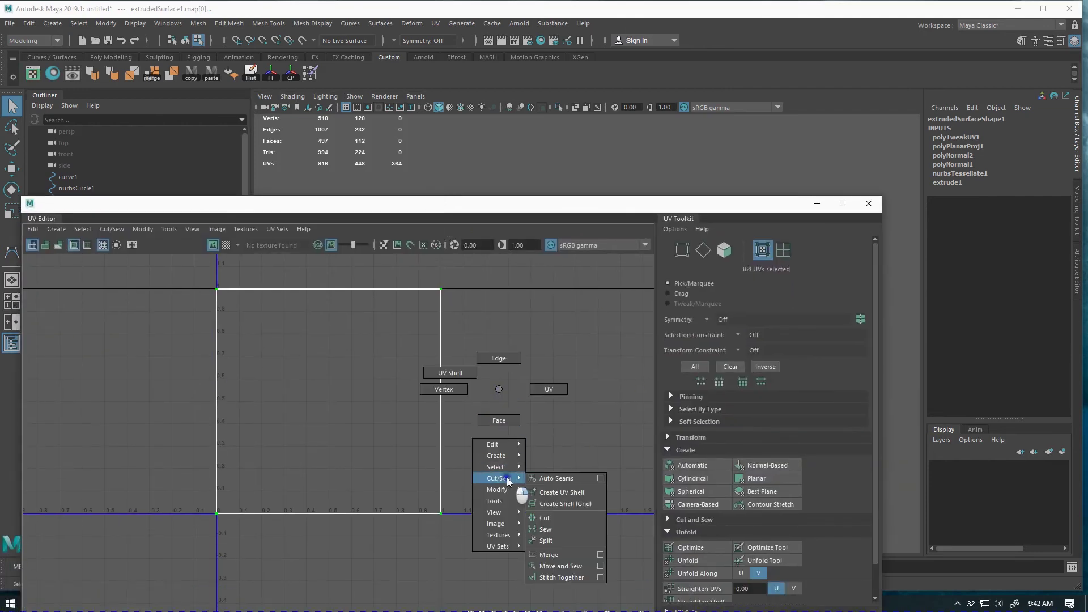
pyautogui.click(558, 569)
pyautogui.scroll(-3, 511, 477)
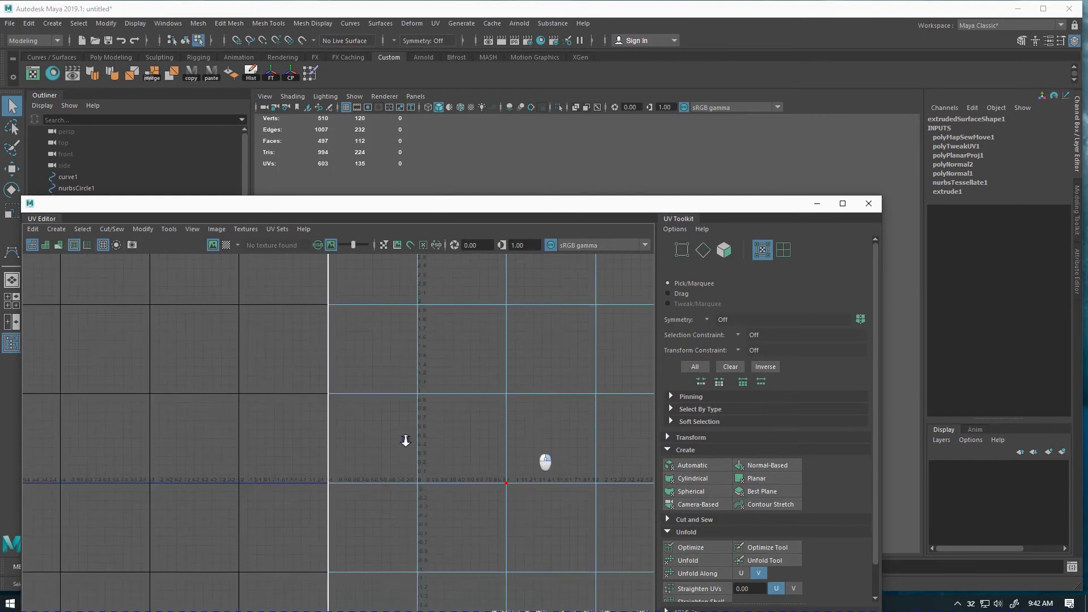
pyautogui.scroll(-3, 405, 440)
pyautogui.keyDown('alt'); pyautogui.moveTo(474, 460); pyautogui.dragTo(296, 383, button='middle'); pyautogui.keyUp('alt')
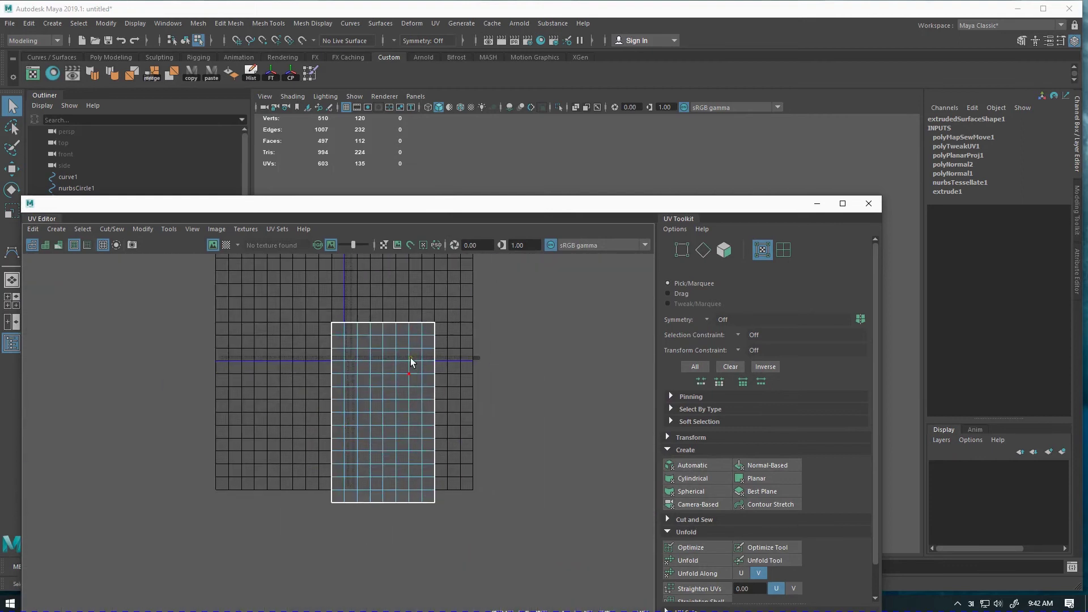
# Step: Reposition the UV Editor to check the sewn shell against the tube, and enlarge the editor window to show the Unfold options
pyautogui.moveTo(475, 214); pyautogui.dragTo(518, 375)
pyautogui.keyDown('alt'); pyautogui.moveTo(705, 313); pyautogui.dragTo(697, 211, button='middle'); pyautogui.keyUp('alt')
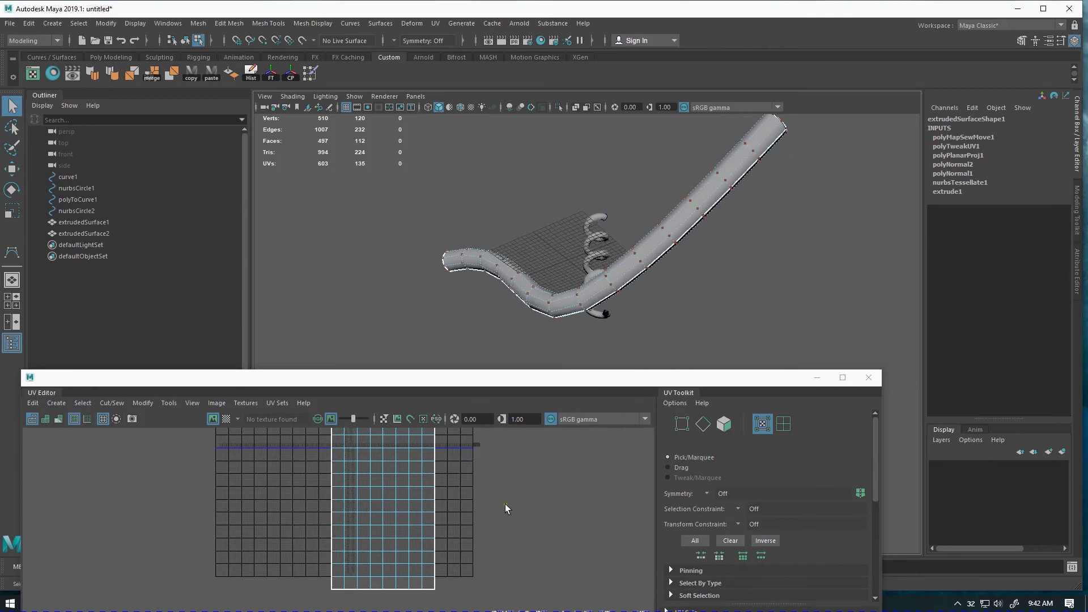
pyautogui.moveTo(518, 380); pyautogui.dragTo(535, 255)
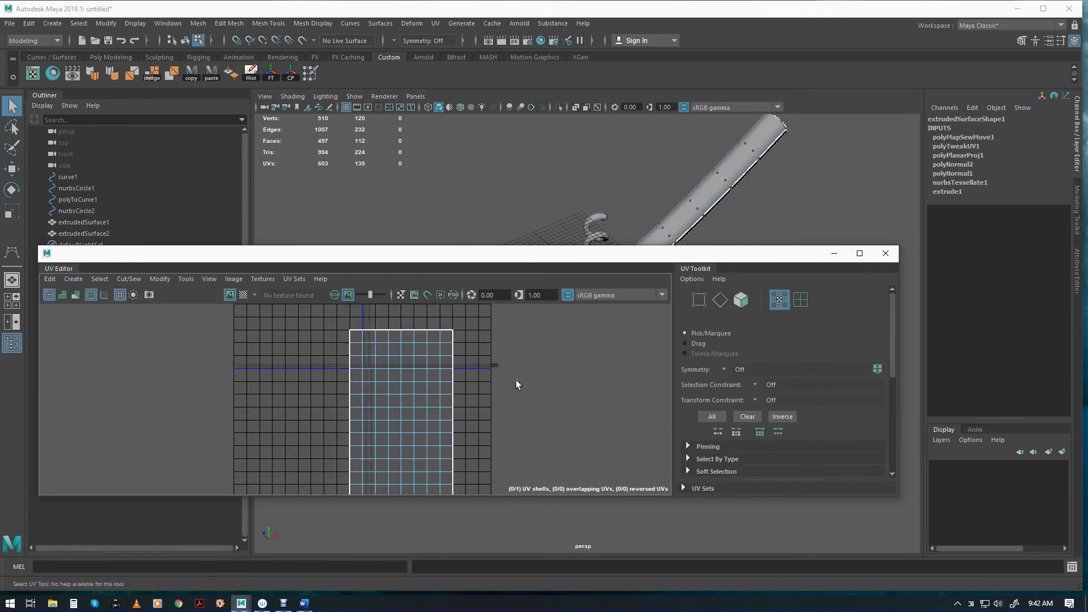
pyautogui.moveTo(547, 495); pyautogui.dragTo(553, 567)
pyautogui.scroll(-5, 783, 484)
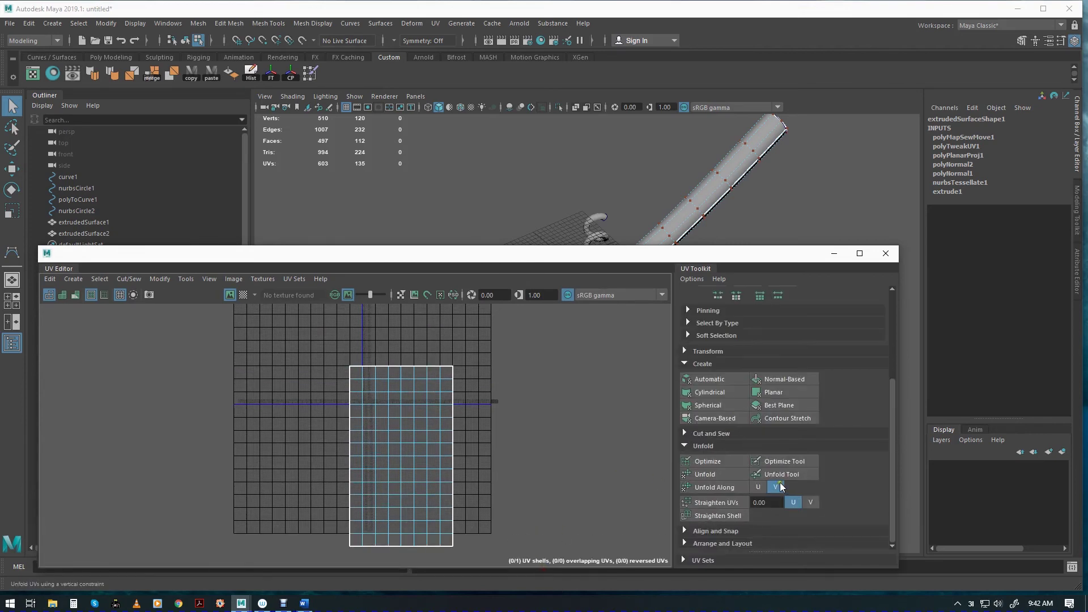
pyautogui.moveTo(539, 389); pyautogui.dragTo(532, 390, button='middle')
# Step: Return the long tube to object selection and unfold its sewn UV shell
pyautogui.press('F8')
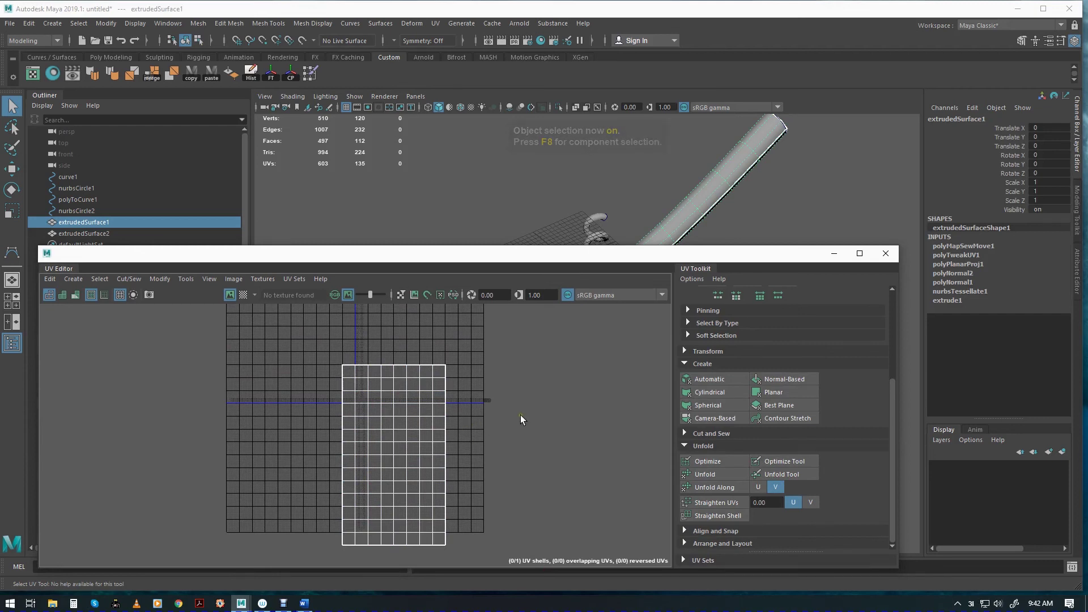
pyautogui.click(696, 472)
pyautogui.keyDown('alt'); pyautogui.moveTo(575, 442); pyautogui.dragTo(264, 395, button='right'); pyautogui.keyUp('alt')
pyautogui.keyDown('alt'); pyautogui.moveTo(523, 447); pyautogui.dragTo(464, 440, button='middle'); pyautogui.keyUp('alt')
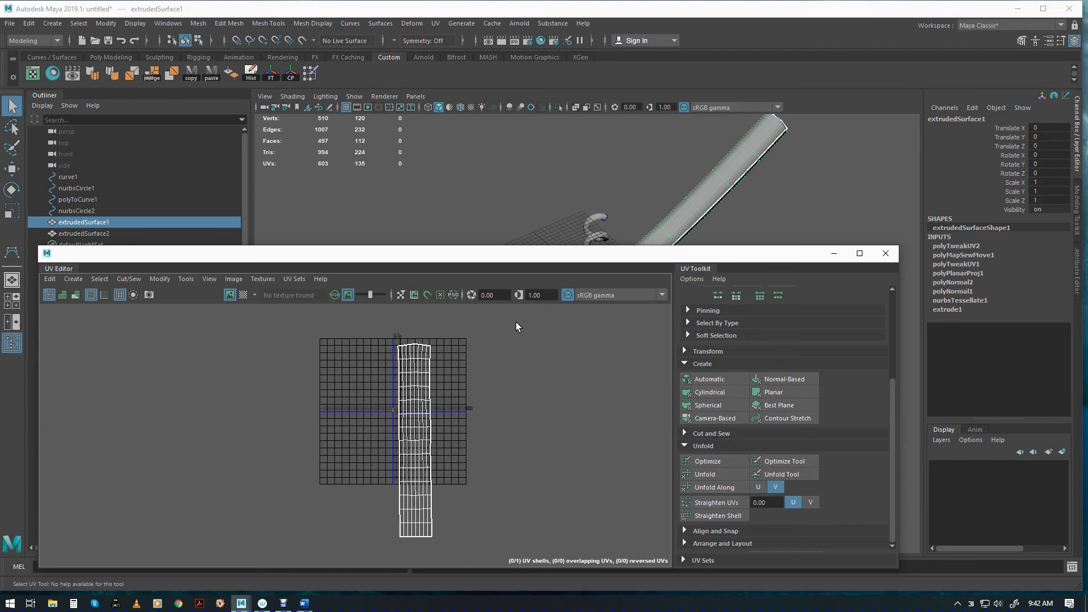
# Step: Examine the long tube's unfolded UV shell from end to end and close the UV Editor
pyautogui.keyDown('alt'); pyautogui.moveTo(471, 399); pyautogui.dragTo(480, 419, button='middle'); pyautogui.keyUp('alt')
pyautogui.keyDown('alt'); pyautogui.moveTo(458, 438); pyautogui.dragTo(858, 474, button='right'); pyautogui.keyUp('alt')
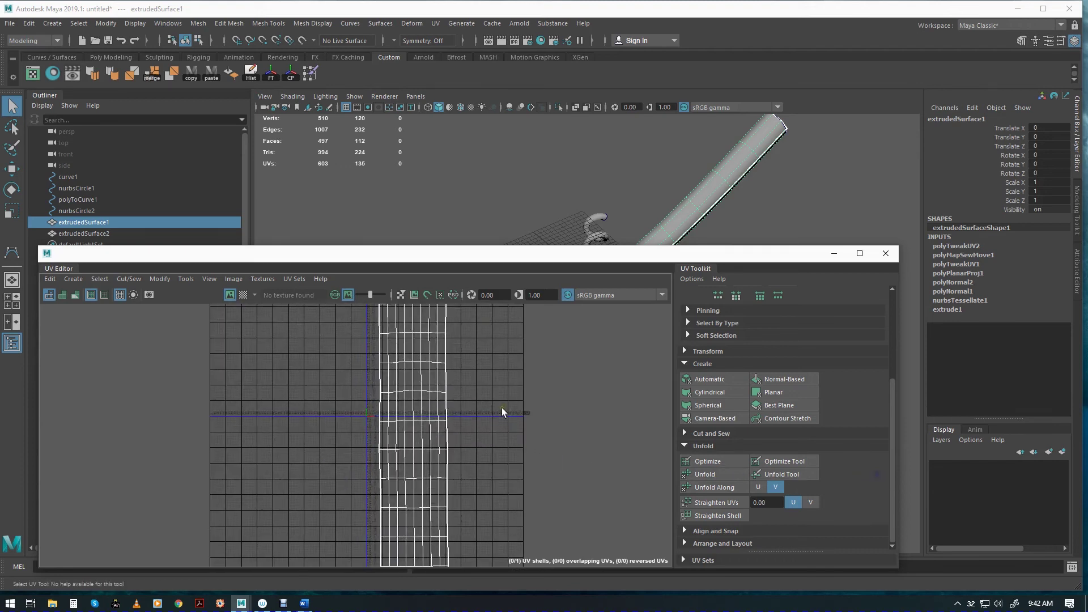
pyautogui.keyDown('alt'); pyautogui.moveTo(514, 431); pyautogui.dragTo(514, 509, button='middle'); pyautogui.keyUp('alt')
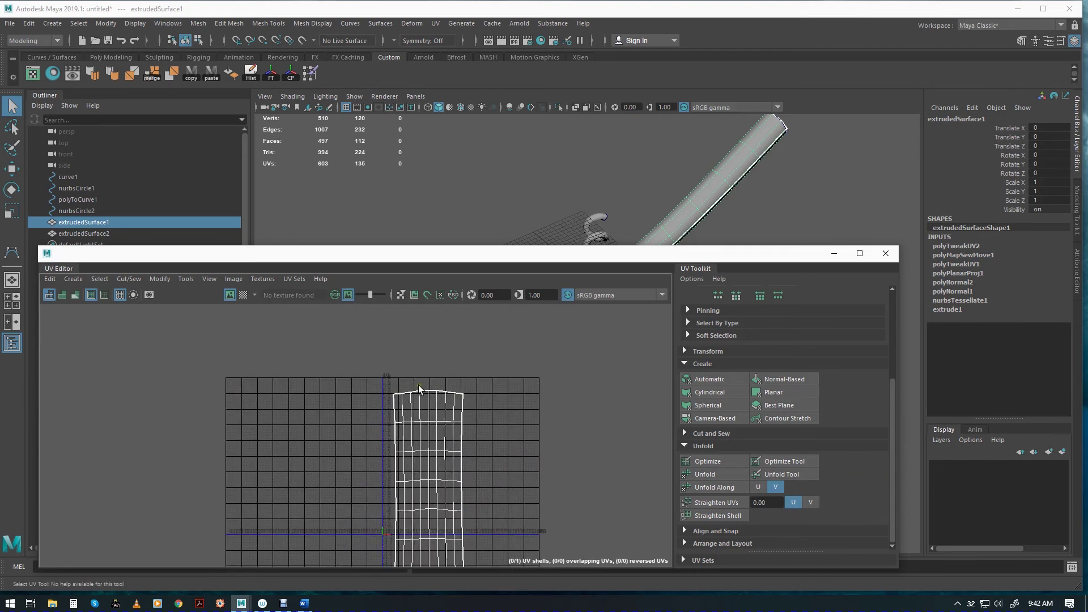
pyautogui.keyDown('alt'); pyautogui.moveTo(611, 518); pyautogui.dragTo(594, 392, button='middle'); pyautogui.keyUp('alt')
pyautogui.keyDown('alt'); pyautogui.moveTo(624, 499); pyautogui.dragTo(457, 494, button='right'); pyautogui.keyUp('alt')
pyautogui.keyDown('alt'); pyautogui.moveTo(652, 527); pyautogui.dragTo(575, 420, button='middle'); pyautogui.keyUp('alt')
pyautogui.keyDown('alt'); pyautogui.moveTo(501, 377); pyautogui.dragTo(534, 469, button='middle'); pyautogui.keyUp('alt')
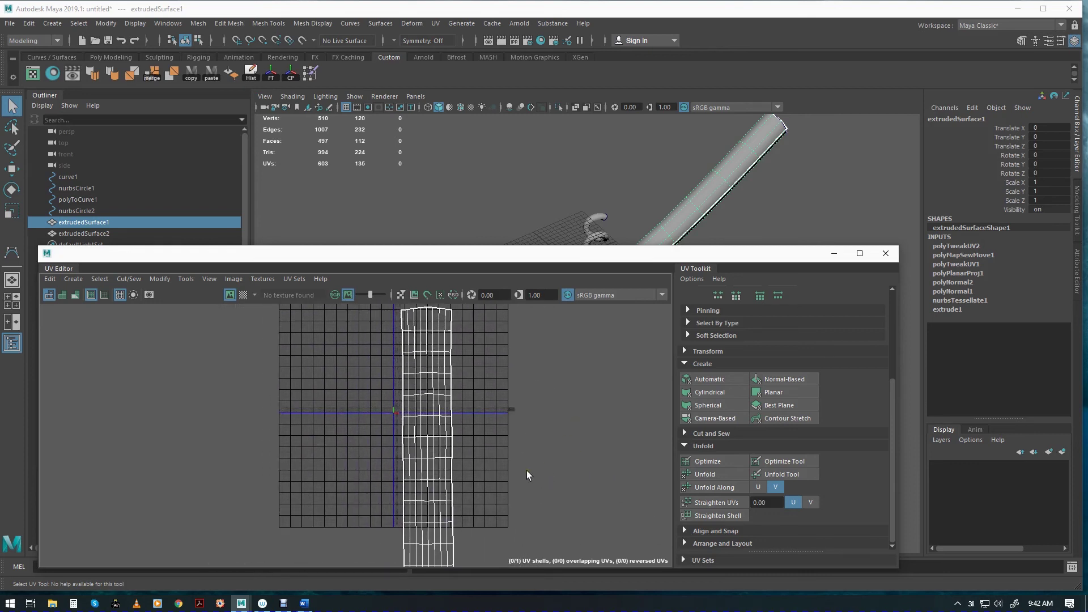
pyautogui.click(895, 260)
# Step: Move the spiral tube away from its source curve, to Translate X 2.11 and Translate Z -13.07
pyautogui.keyDown('alt'); pyautogui.moveTo(685, 349); pyautogui.dragTo(635, 342); pyautogui.keyUp('alt')
pyautogui.click(589, 267)
pyautogui.press('w')
pyautogui.moveTo(580, 371); pyautogui.dragTo(631, 337)
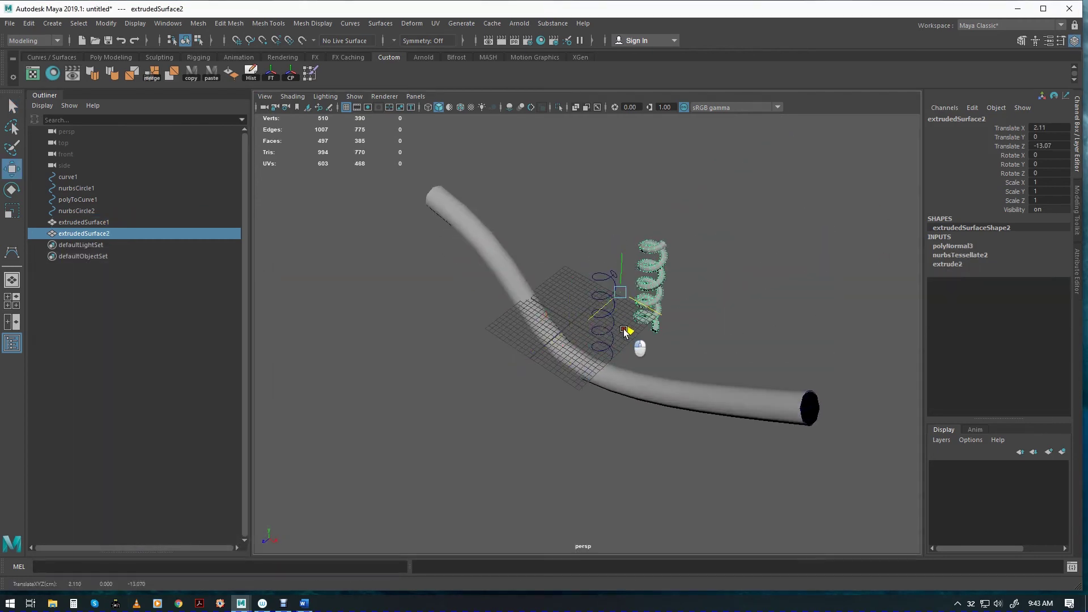
# Step: Inspect the moved spiral tube's full UV layout in the UV Editor and close the editor
pyautogui.click(32, 73)
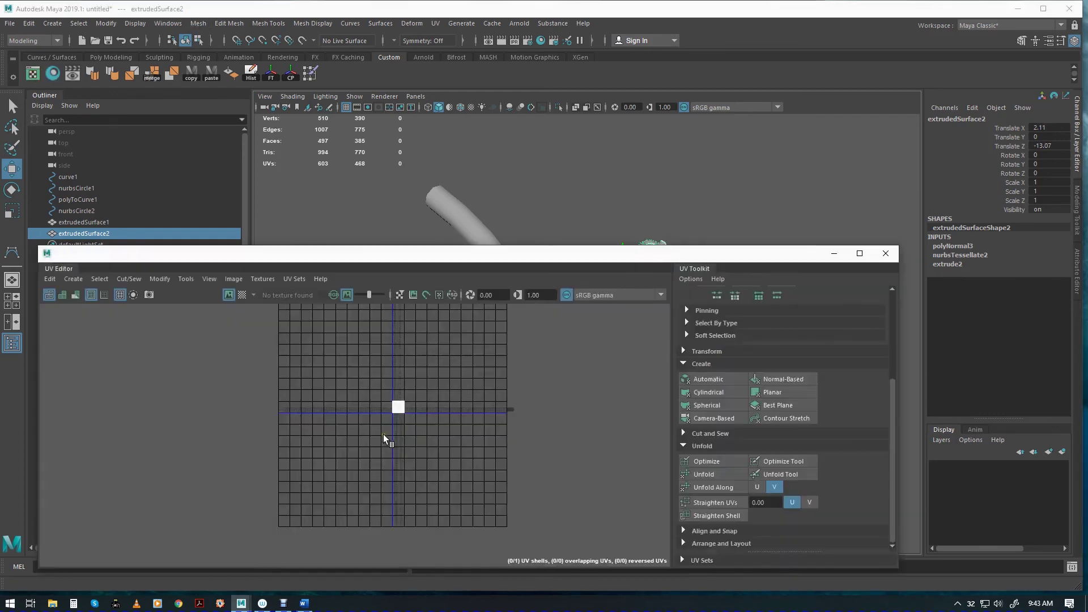
pyautogui.press('f')
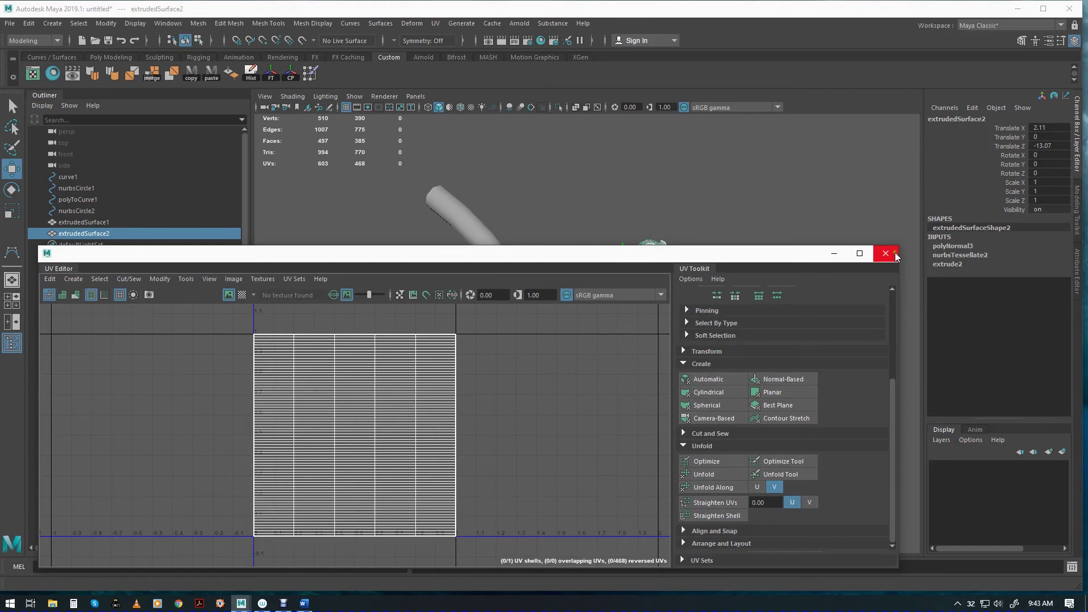
pyautogui.click(886, 253)
# Step: Switch the spiral tube to edge selection and select one edge loop running along its length
pyautogui.keyDown('alt'); pyautogui.moveTo(660, 345); pyautogui.dragTo(659, 333); pyautogui.keyUp('alt')
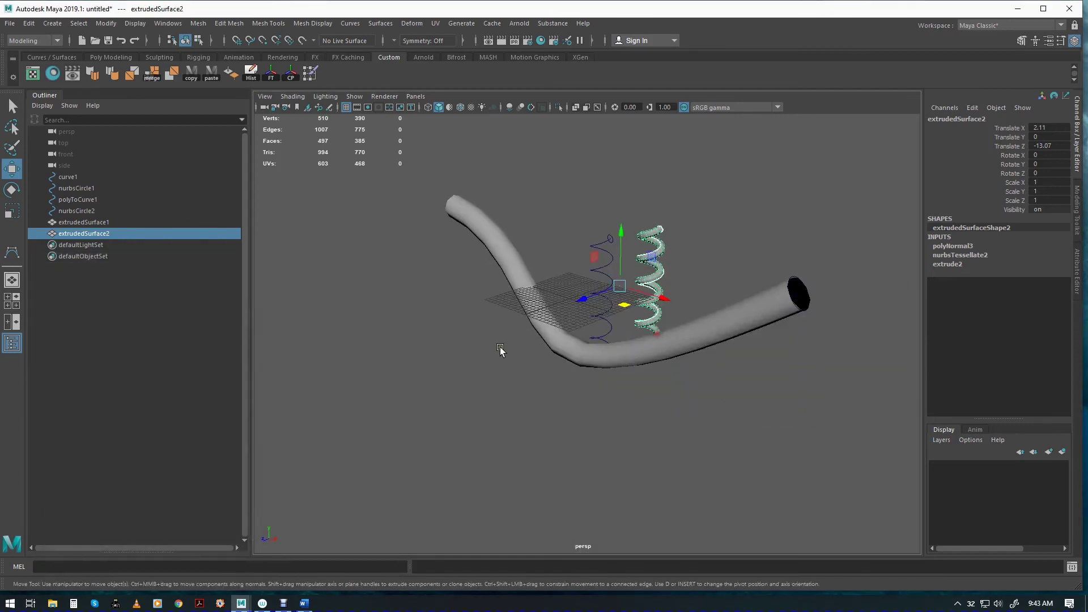
pyautogui.keyDown('alt'); pyautogui.moveTo(500, 350); pyautogui.dragTo(771, 367, button='right'); pyautogui.keyUp('alt')
pyautogui.keyDown('alt'); pyautogui.moveTo(771, 367); pyautogui.dragTo(670, 357, button='middle'); pyautogui.keyUp('alt')
pyautogui.keyDown('alt'); pyautogui.moveTo(670, 357); pyautogui.dragTo(699, 355); pyautogui.keyUp('alt')
pyautogui.press('F10')
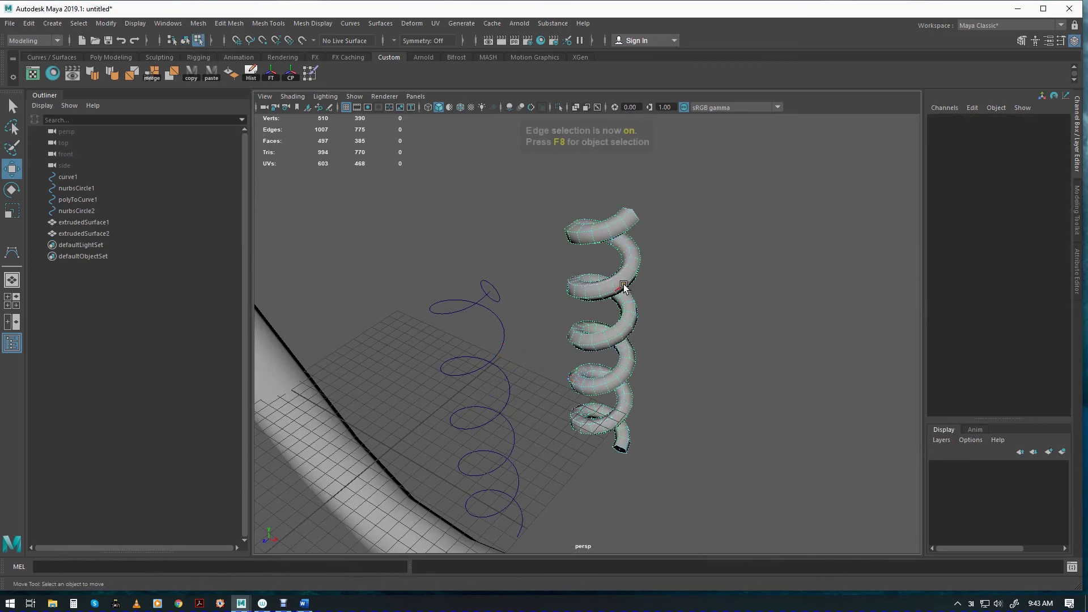
pyautogui.keyDown('alt'); pyautogui.moveTo(673, 396); pyautogui.dragTo(583, 348); pyautogui.keyUp('alt')
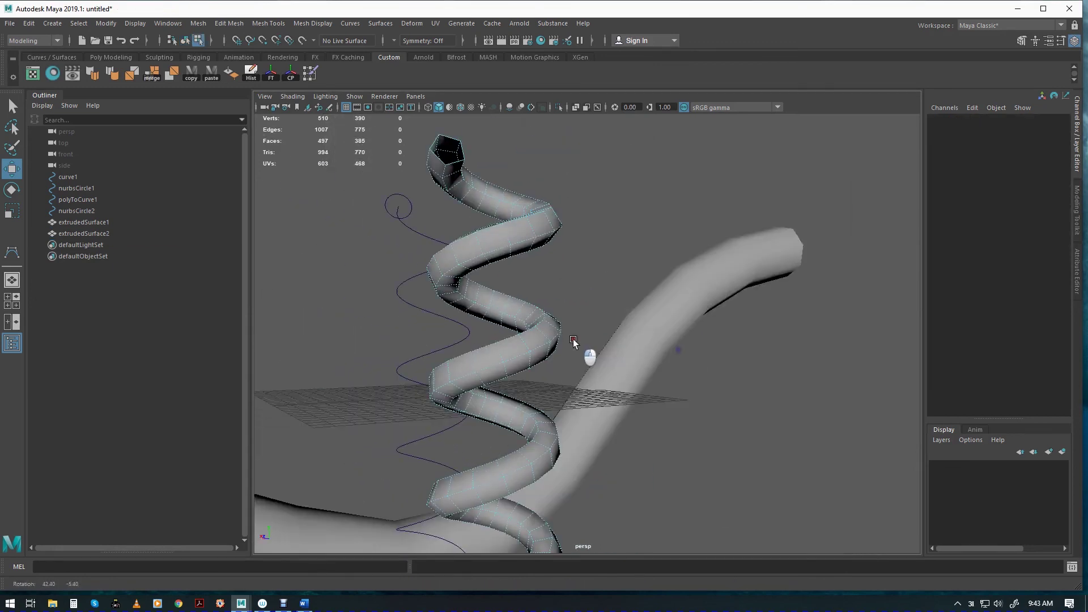
pyautogui.click(492, 252)
pyautogui.doubleClick(492, 252)
# Step: Add the border edge loops at both open ends of the spiral tube to the selection
pyautogui.keyDown('alt'); pyautogui.moveTo(719, 383); pyautogui.dragTo(437, 330); pyautogui.keyUp('alt')
pyautogui.keyDown('alt'); pyautogui.moveTo(437, 330); pyautogui.dragTo(539, 281, button='right'); pyautogui.keyUp('alt')
pyautogui.keyDown('alt'); pyautogui.moveTo(540, 282); pyautogui.dragTo(655, 414); pyautogui.keyUp('alt')
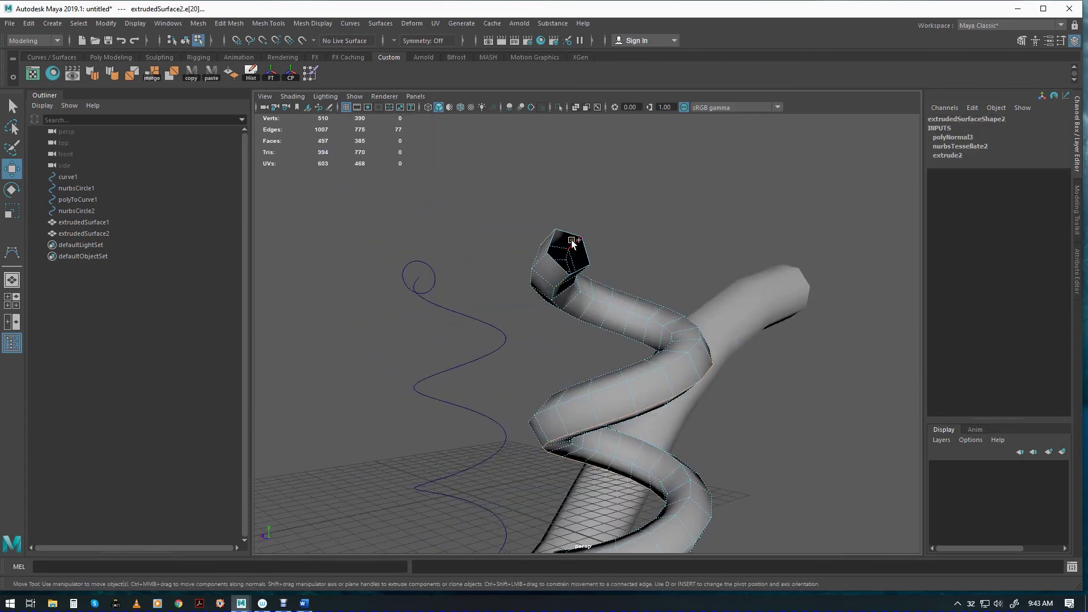
pyautogui.keyDown('alt'); pyautogui.moveTo(572, 242); pyautogui.dragTo(747, 308); pyautogui.keyUp('alt')
pyautogui.keyDown('alt'); pyautogui.moveTo(828, 332); pyautogui.dragTo(617, 325, button='middle'); pyautogui.keyUp('alt')
pyautogui.keyDown('alt'); pyautogui.moveTo(616, 326); pyautogui.dragTo(617, 318); pyautogui.keyUp('alt')
pyautogui.keyDown('alt'); pyautogui.moveTo(587, 335); pyautogui.dragTo(618, 367, button='right'); pyautogui.keyUp('alt')
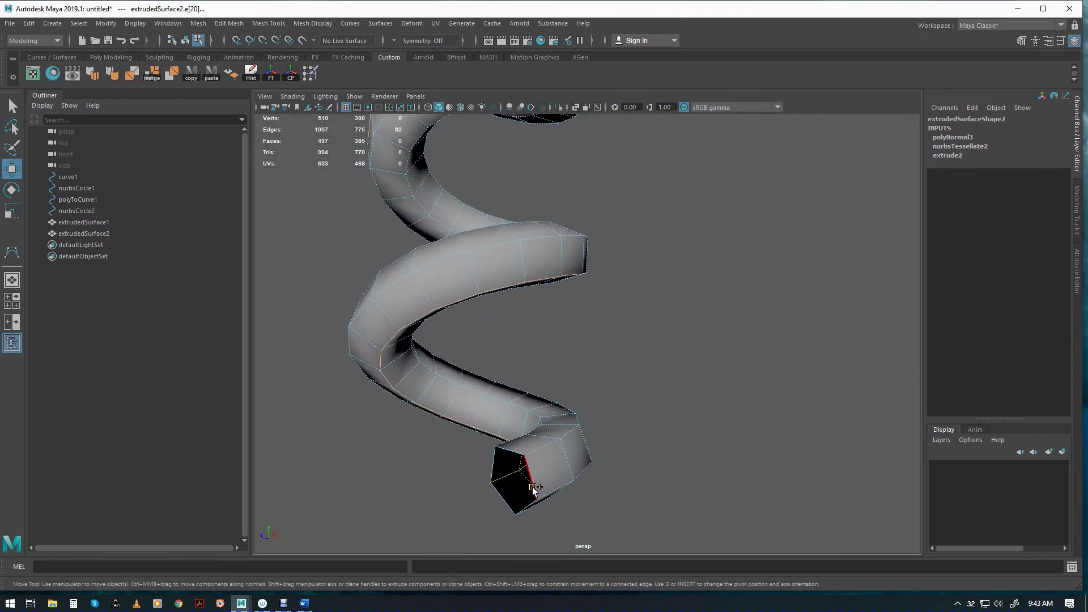
pyautogui.keyDown('shift'); pyautogui.doubleClick(508, 453); pyautogui.keyUp('shift')
pyautogui.keyDown('alt'); pyautogui.moveTo(508, 453); pyautogui.dragTo(413, 369, button='right'); pyautogui.keyUp('alt')
pyautogui.keyDown('alt'); pyautogui.moveTo(413, 370); pyautogui.dragTo(543, 379); pyautogui.keyUp('alt')
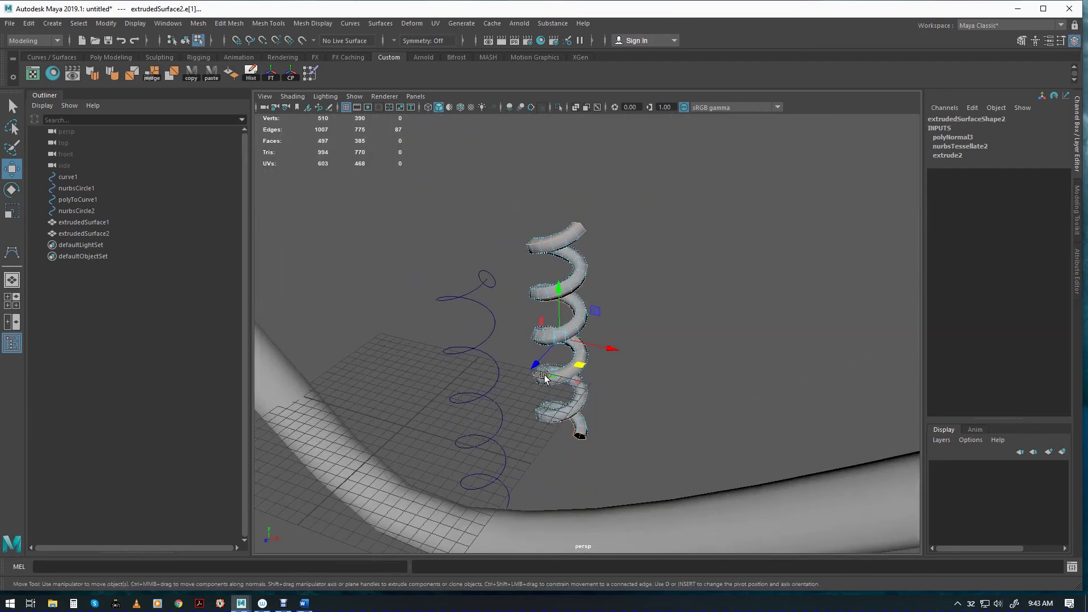
# Step: Return the spiral tube to object selection, unitize its UVs in the UV Editor, and close the editor
pyautogui.press('F8')
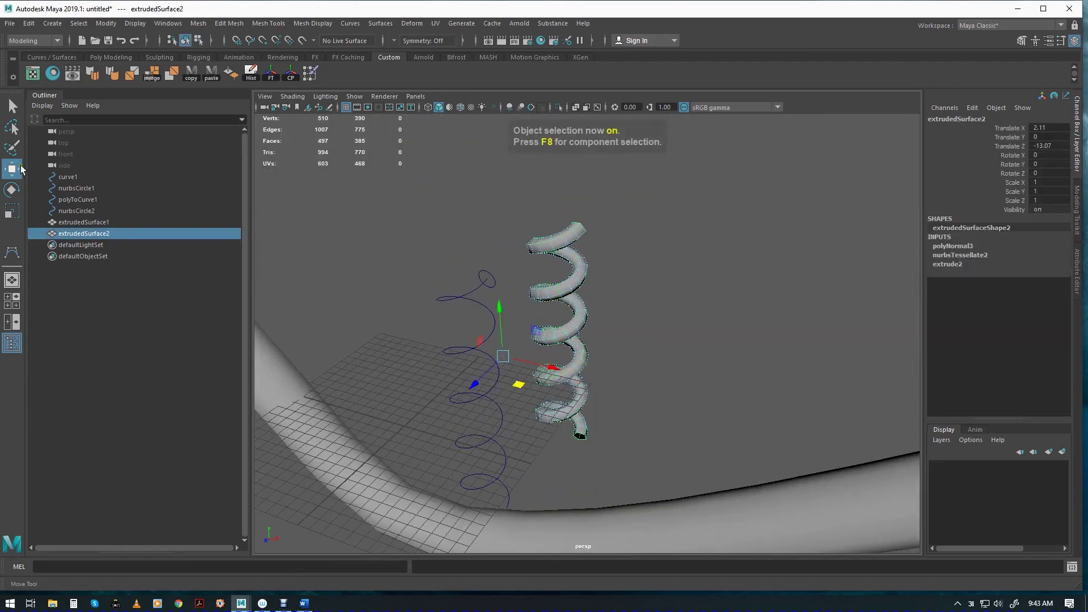
pyautogui.click(34, 74)
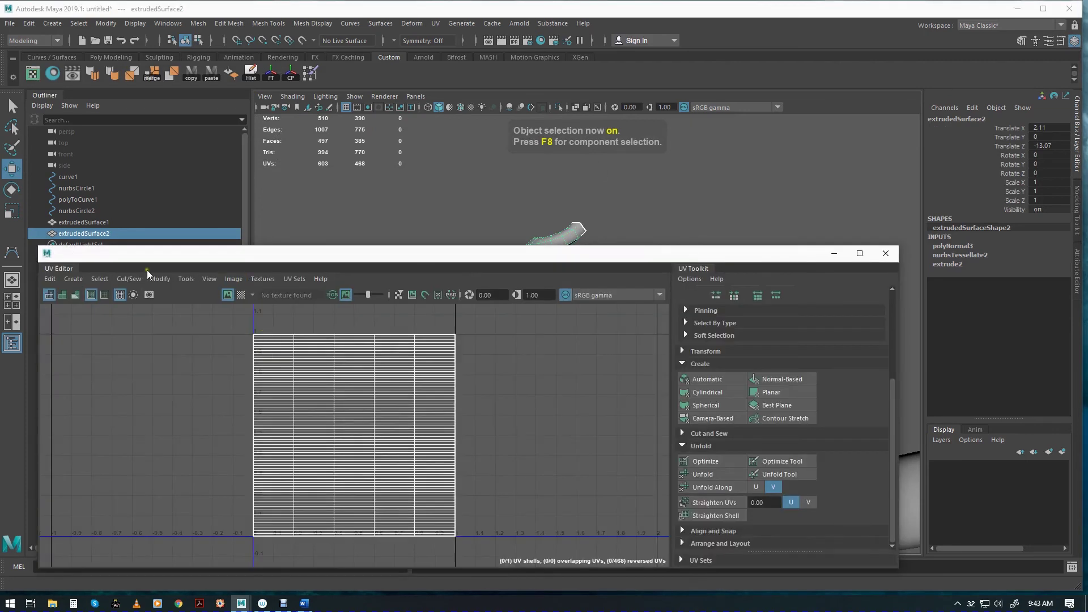
pyautogui.click(161, 278)
pyautogui.click(186, 371)
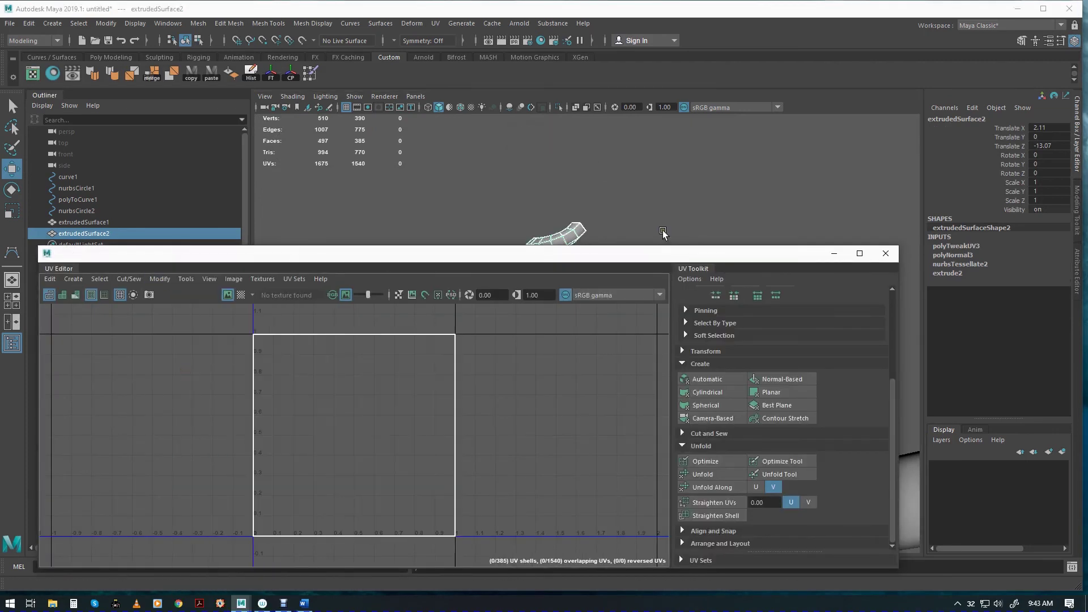
pyautogui.click(885, 253)
# Step: Switch the unitized spiral tube to edge selection and select one edge loop running along its full length
pyautogui.keyDown('alt'); pyautogui.moveTo(487, 328); pyautogui.dragTo(498, 331); pyautogui.keyUp('alt')
pyautogui.scroll(5, 803, 367)
pyautogui.press('F10')
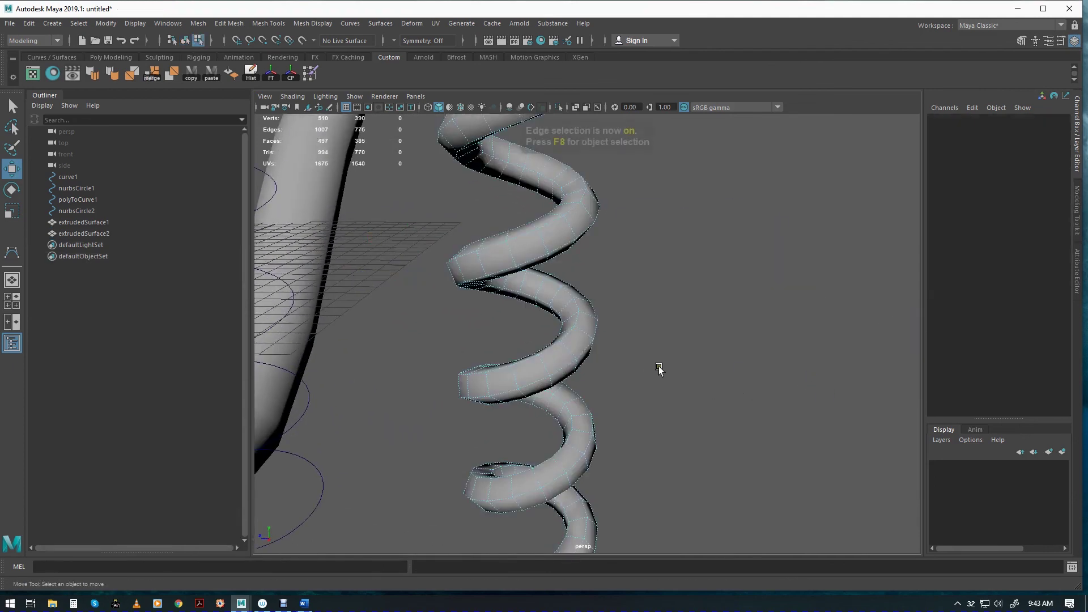
pyautogui.doubleClick(535, 384)
# Step: Add the border edge loops at the spiral tube's two open ends to the lengthwise edge selection
pyautogui.keyDown('alt'); pyautogui.moveTo(668, 406); pyautogui.dragTo(519, 408); pyautogui.keyUp('alt')
pyautogui.keyDown('alt'); pyautogui.moveTo(519, 408); pyautogui.dragTo(707, 194, button='right'); pyautogui.keyUp('alt')
pyautogui.doubleClick(565, 357)
pyautogui.keyDown('alt'); pyautogui.moveTo(707, 195); pyautogui.dragTo(624, 321); pyautogui.keyUp('alt')
pyautogui.keyDown('alt'); pyautogui.moveTo(624, 321); pyautogui.dragTo(648, 258, button='right'); pyautogui.keyUp('alt')
pyautogui.keyDown('alt'); pyautogui.moveTo(648, 258); pyautogui.dragTo(520, 412); pyautogui.keyUp('alt')
pyautogui.keyDown('alt'); pyautogui.moveTo(521, 412); pyautogui.dragTo(633, 387, button='right'); pyautogui.keyUp('alt')
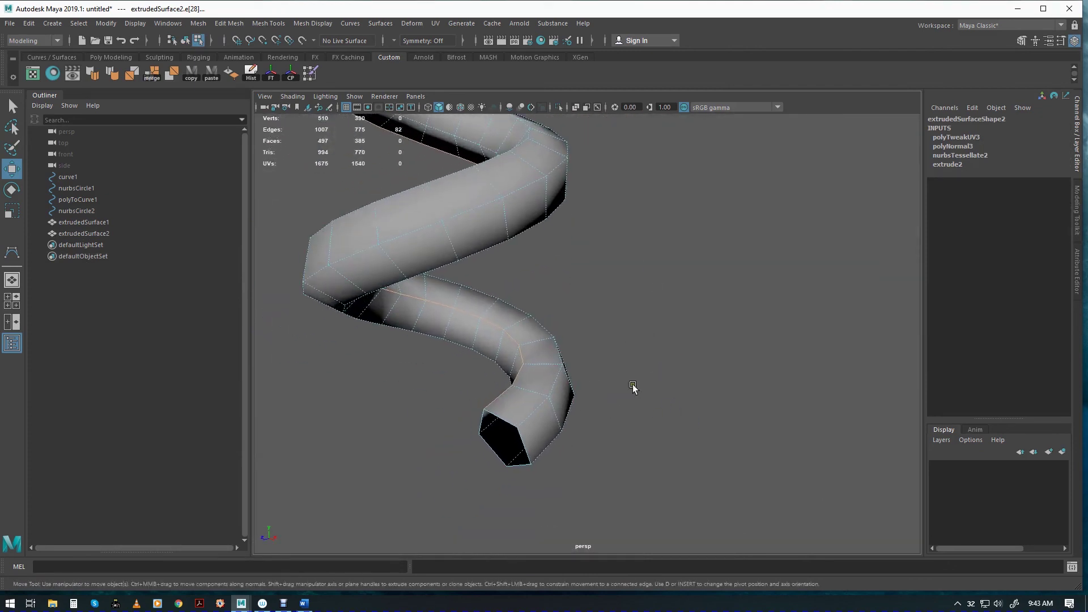
pyautogui.keyDown('alt'); pyautogui.moveTo(525, 446); pyautogui.dragTo(583, 411, button='right'); pyautogui.keyUp('alt')
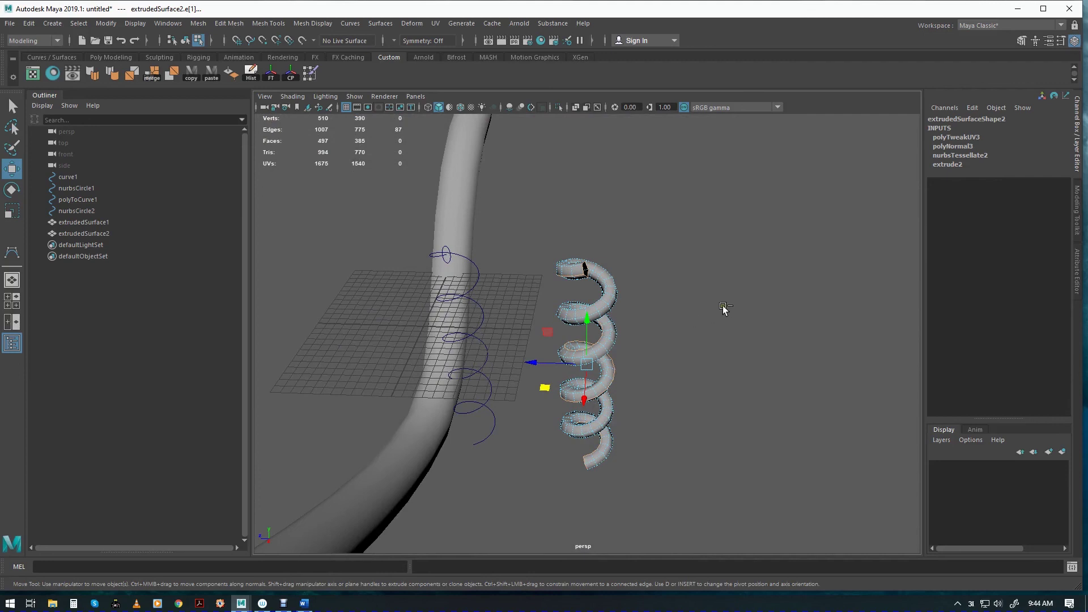
# Step: Convert the selected seam and border edges to UVs and invert the selection to all other UVs of the spiral tube
pyautogui.keyDown('ctrl'); pyautogui.rightClick(707, 295); pyautogui.keyUp('ctrl')
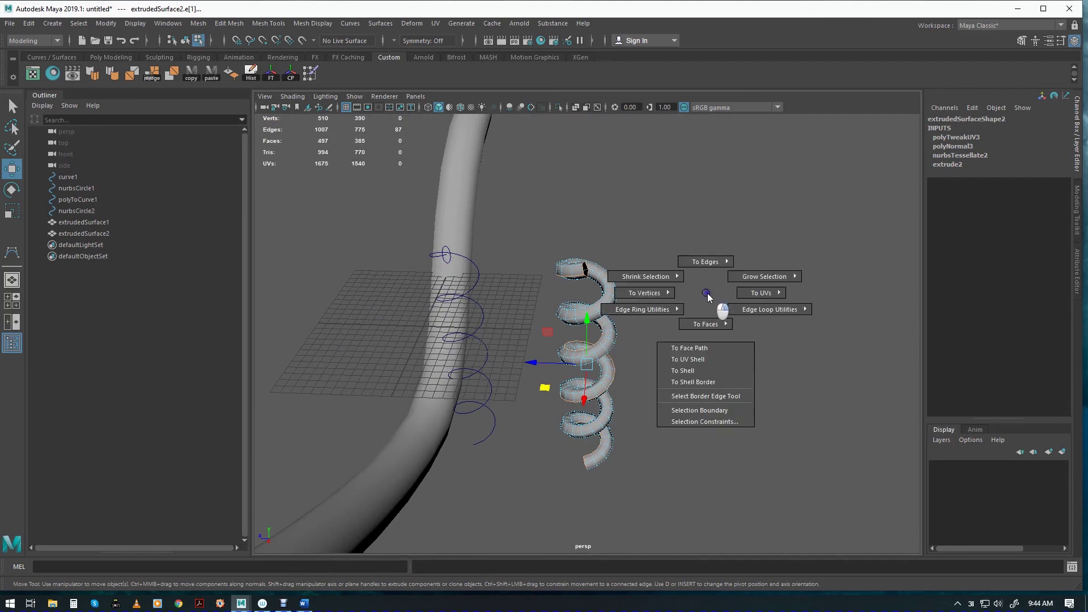
pyautogui.keyDown('ctrl'); pyautogui.moveTo(708, 296); pyautogui.dragTo(813, 295, button='right'); pyautogui.keyUp('ctrl')
pyautogui.keyDown('alt'); pyautogui.moveTo(635, 405); pyautogui.dragTo(684, 366); pyautogui.keyUp('alt')
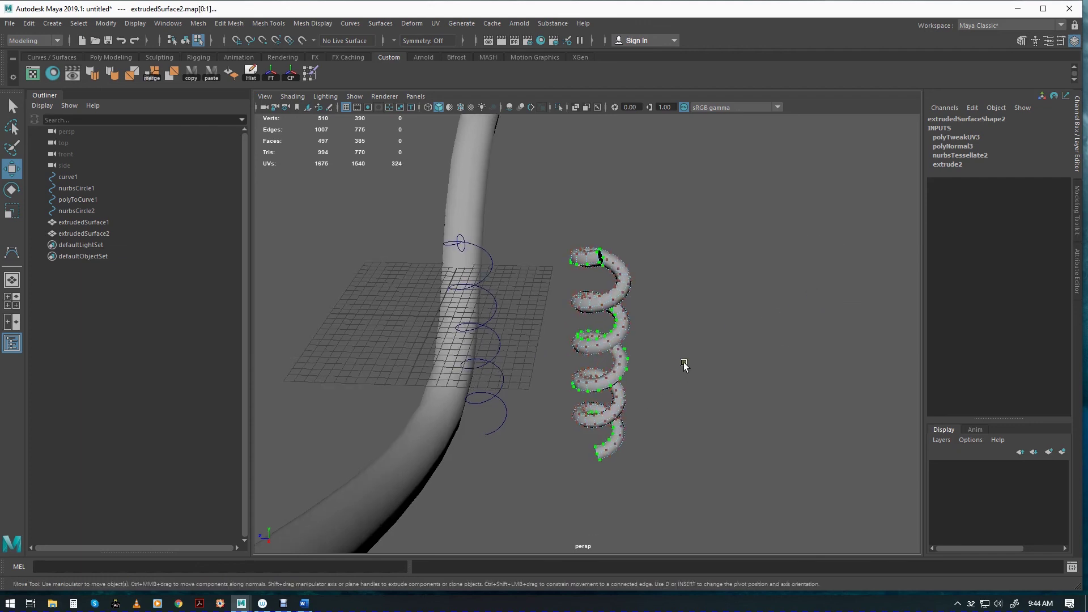
pyautogui.moveTo(545, 199); pyautogui.dragTo(611, 452)
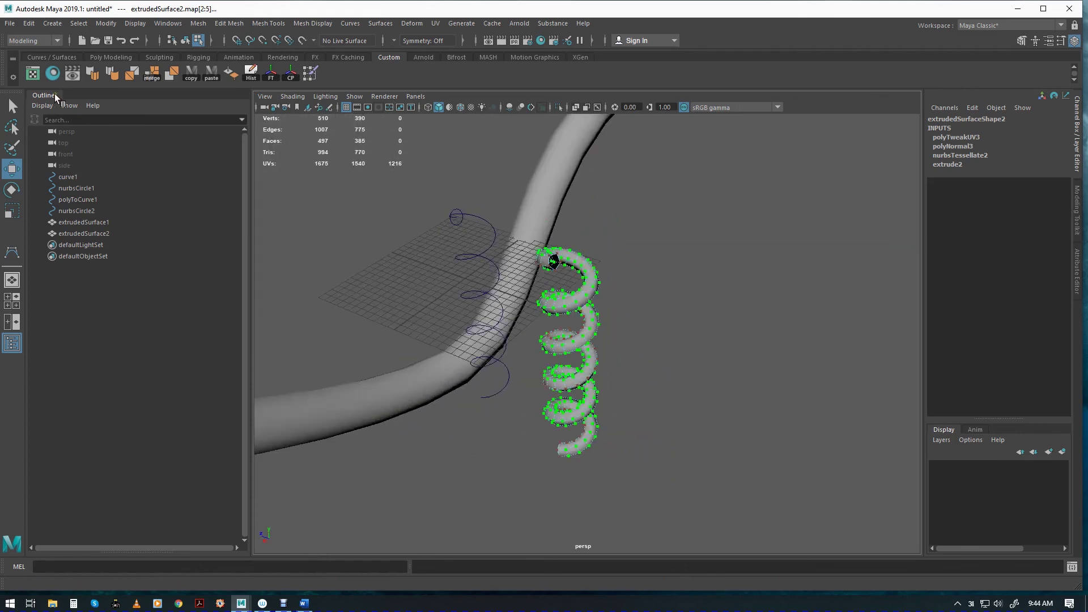
# Step: Move and sew the selected UVs of the spiral tube in the UV Editor and view the whole resulting shell
pyautogui.click(33, 72)
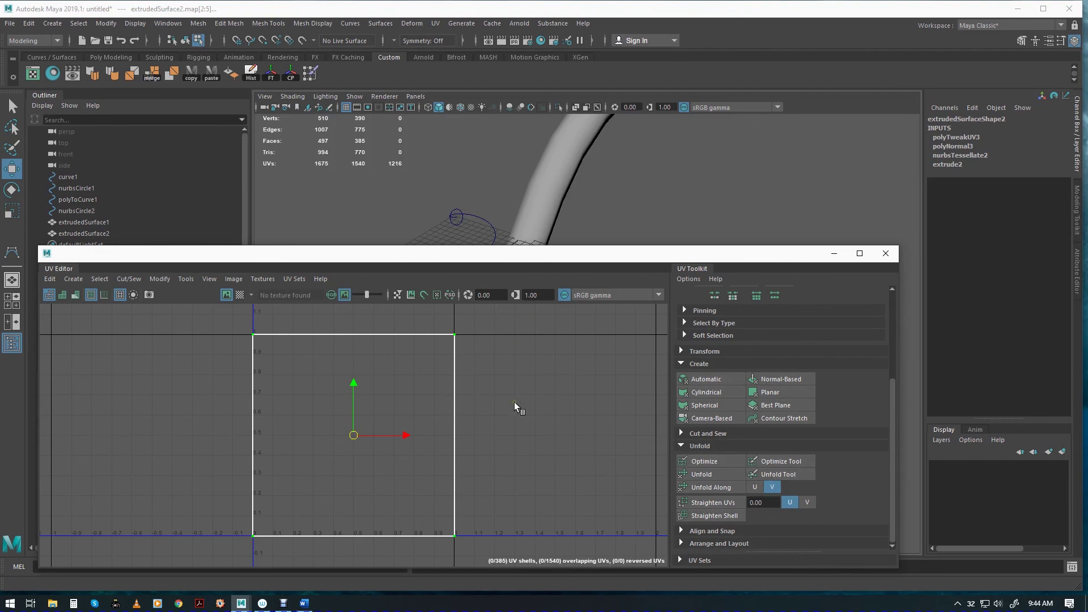
pyautogui.moveTo(514, 406); pyautogui.dragTo(590, 582, button='right')
pyautogui.scroll(-3, 168, 401)
pyautogui.scroll(5, 335, 406)
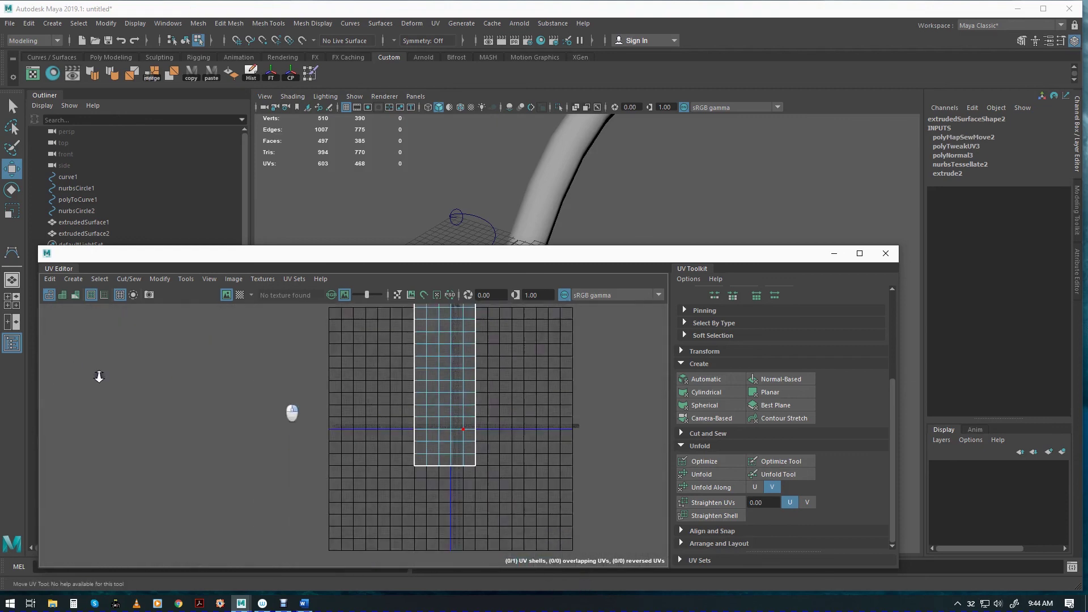
pyautogui.scroll(-4, 486, 463)
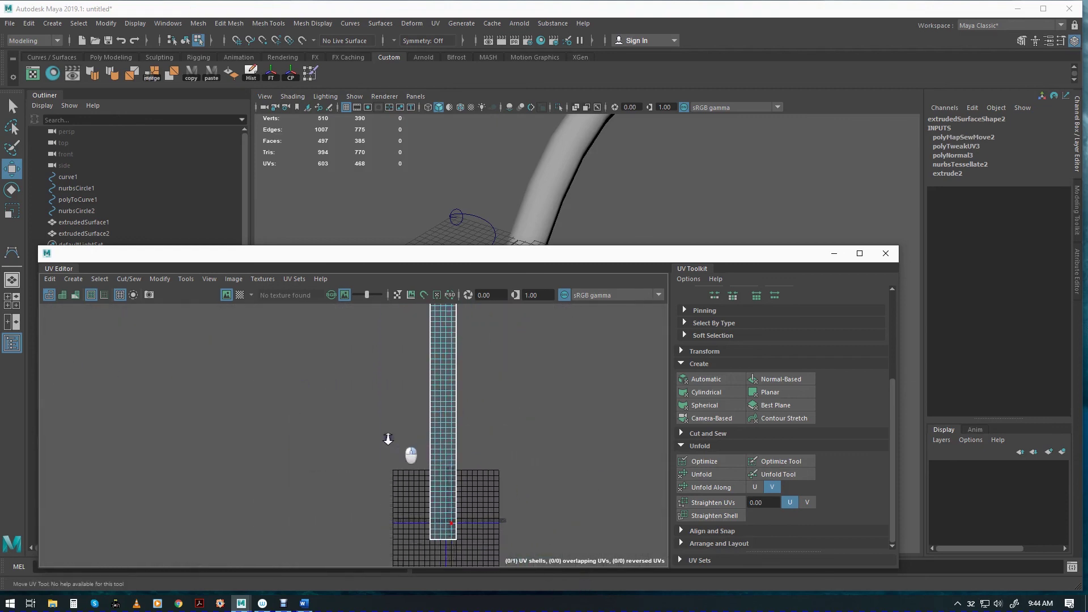
pyautogui.scroll(-2, 586, 433)
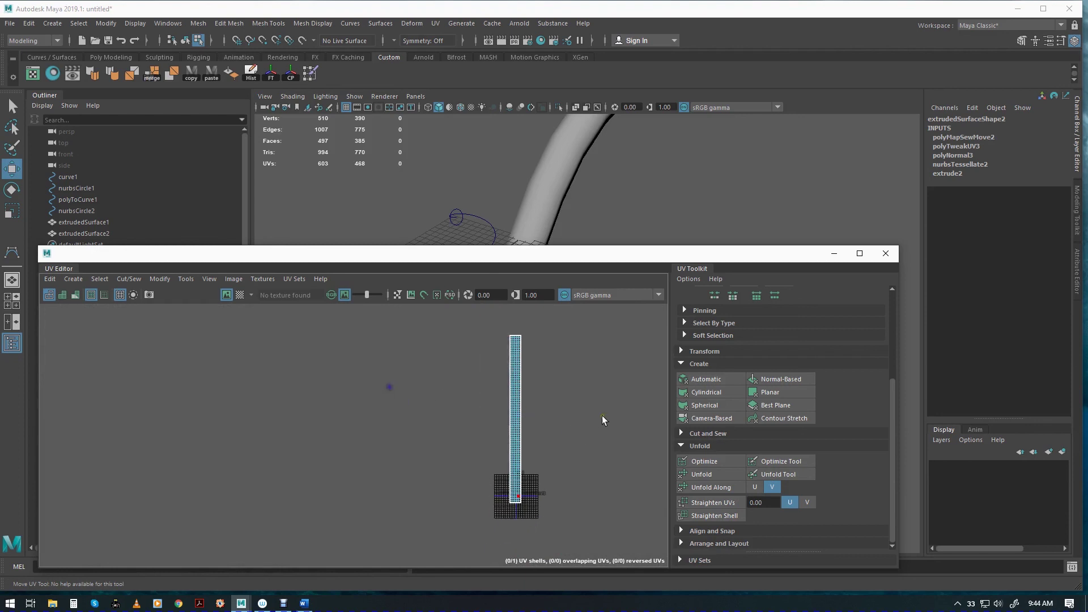
pyautogui.keyDown('alt'); pyautogui.moveTo(603, 415); pyautogui.dragTo(493, 419, button='middle'); pyautogui.keyUp('alt')
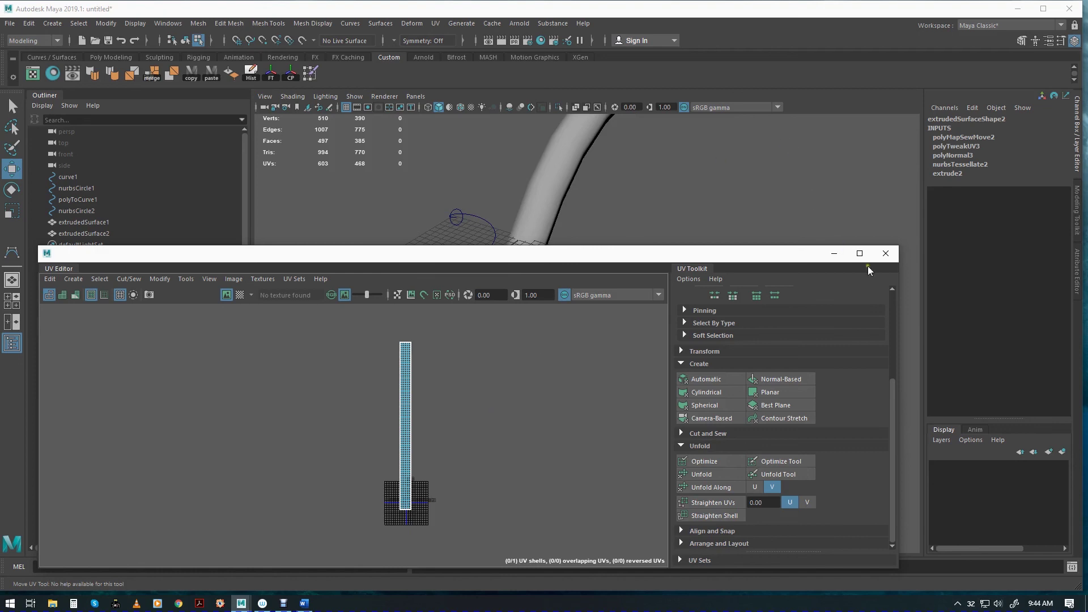
# Step: Close the UV Editor and return the spiral tube to object selection
pyautogui.click(886, 254)
pyautogui.keyDown('alt'); pyautogui.moveTo(693, 320); pyautogui.dragTo(672, 297, button='middle'); pyautogui.keyUp('alt')
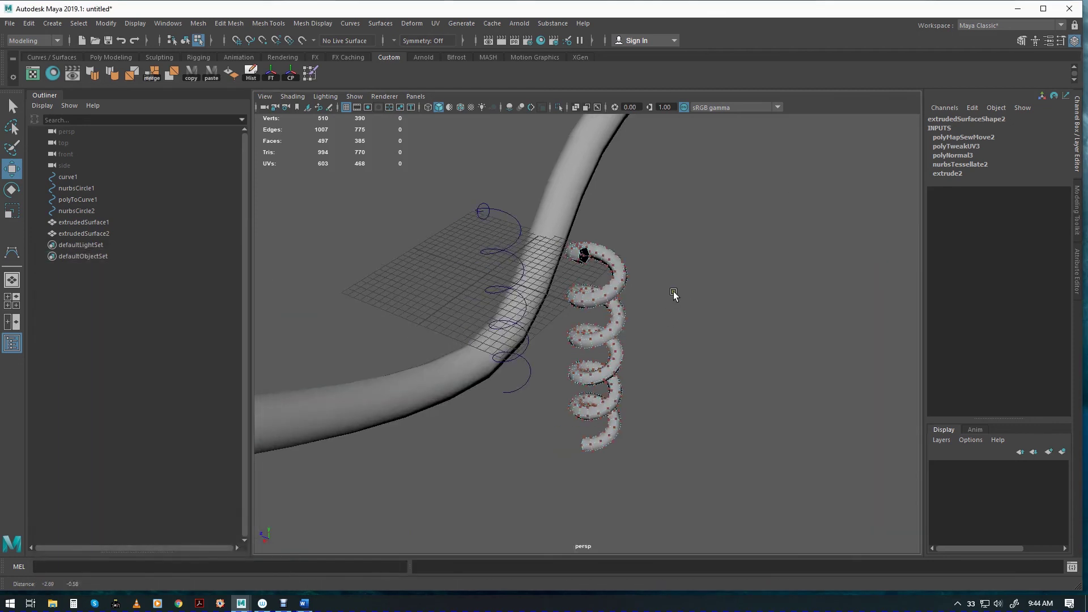
pyautogui.press('F8')
pyautogui.keyDown('alt'); pyautogui.moveTo(745, 325); pyautogui.dragTo(740, 337, button='middle'); pyautogui.keyUp('alt')
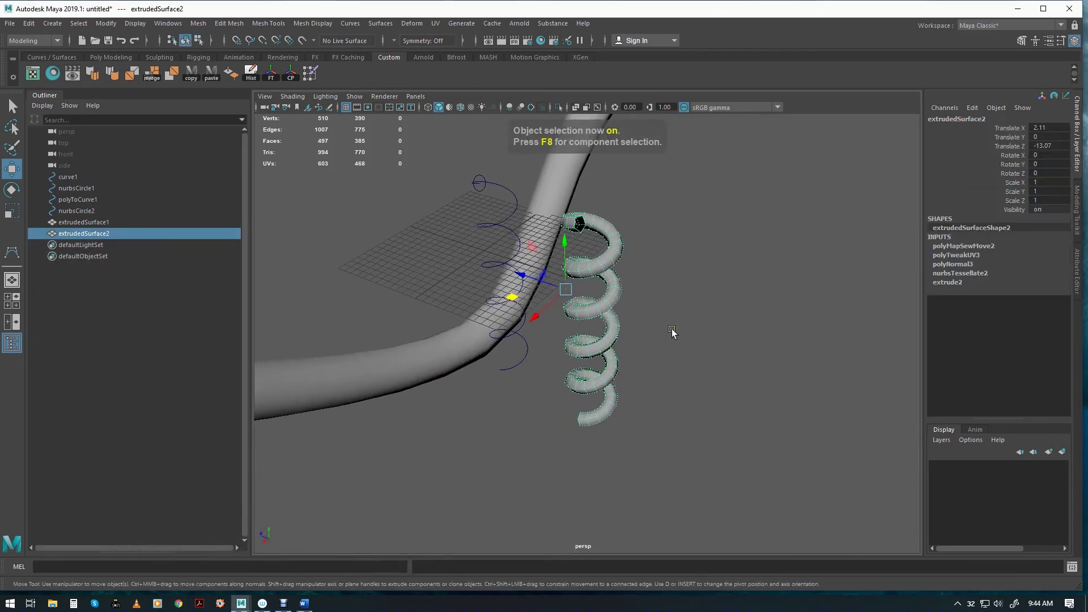
# Step: Examine the spiral tube and the long curved tube together from several angles and clear the selection
pyautogui.keyDown('alt'); pyautogui.moveTo(628, 345); pyautogui.dragTo(693, 340); pyautogui.keyUp('alt')
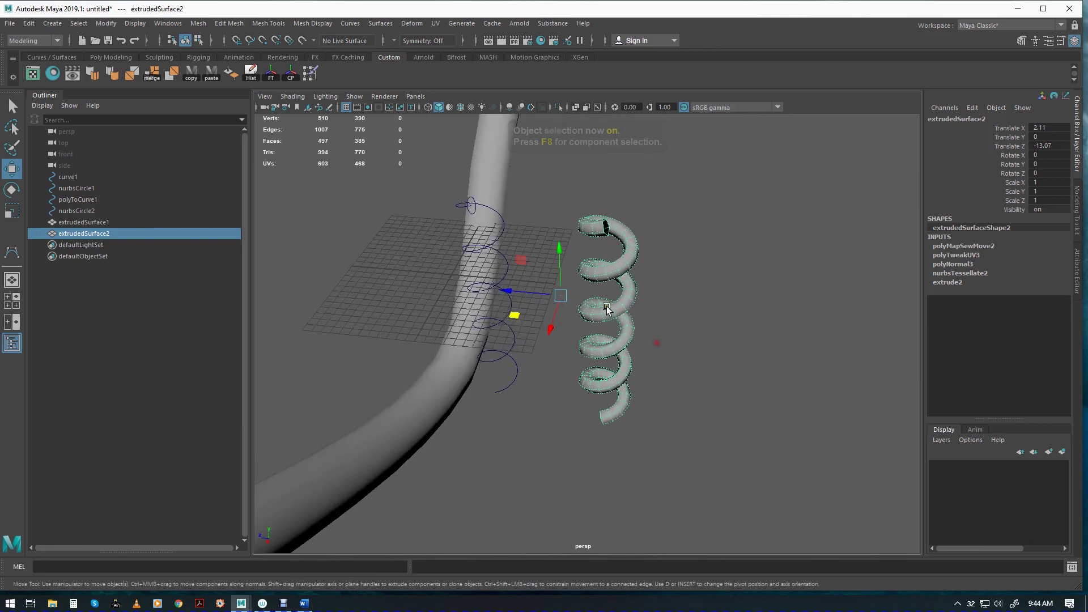
pyautogui.keyDown('alt'); pyautogui.moveTo(692, 340); pyautogui.dragTo(457, 280, button='right'); pyautogui.keyUp('alt')
pyautogui.keyDown('alt'); pyautogui.moveTo(456, 279); pyautogui.dragTo(488, 338); pyautogui.keyUp('alt')
pyautogui.keyDown('alt'); pyautogui.moveTo(488, 339); pyautogui.dragTo(692, 341, button='right'); pyautogui.keyUp('alt')
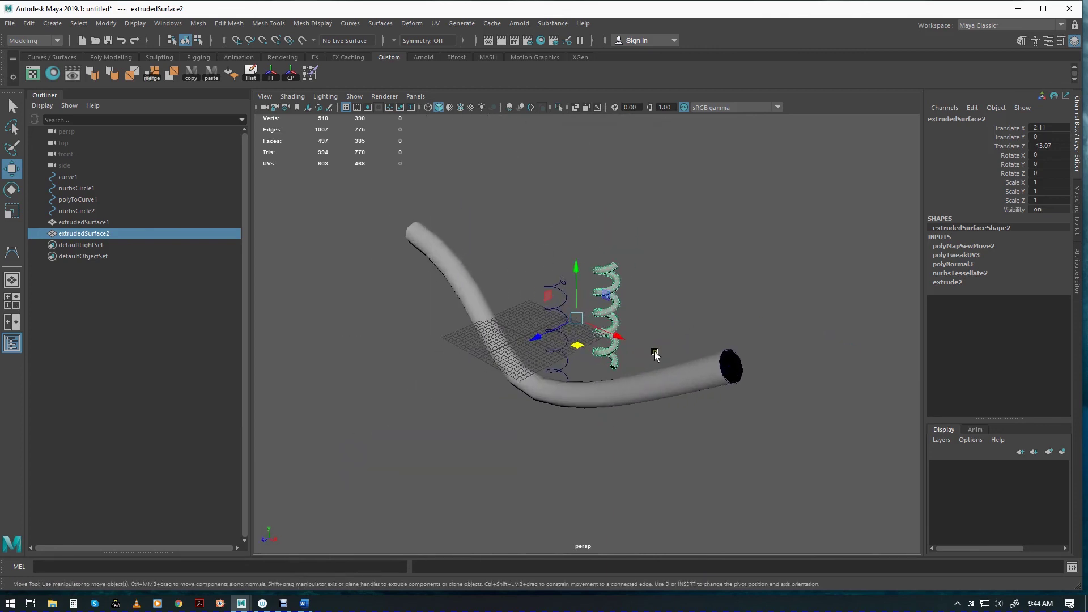
pyautogui.scroll(8, 764, 397)
pyautogui.scroll(-5, 764, 397)
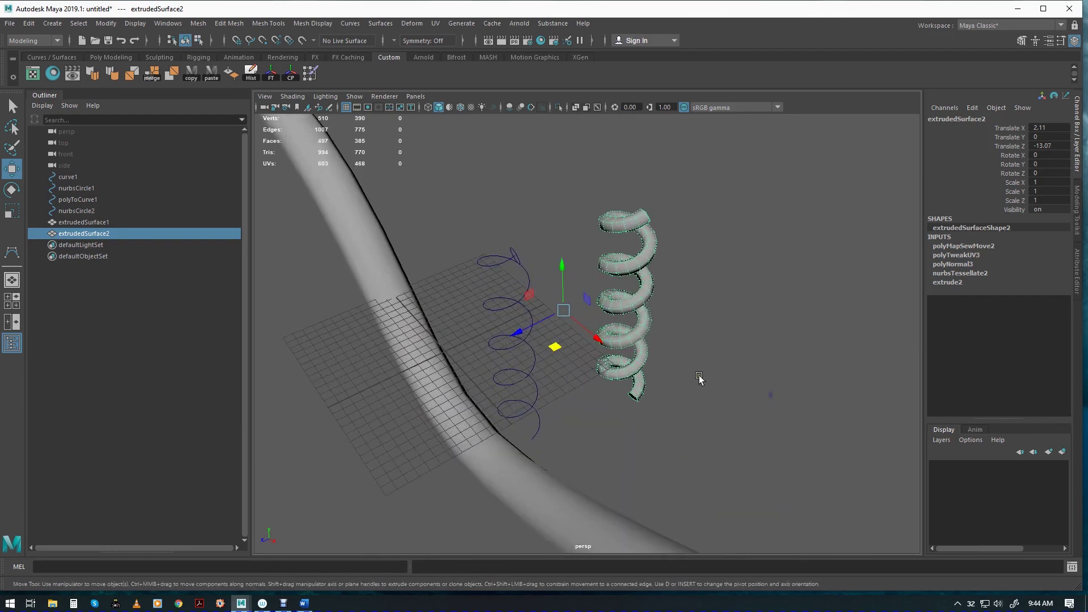
pyautogui.scroll(-3, 694, 348)
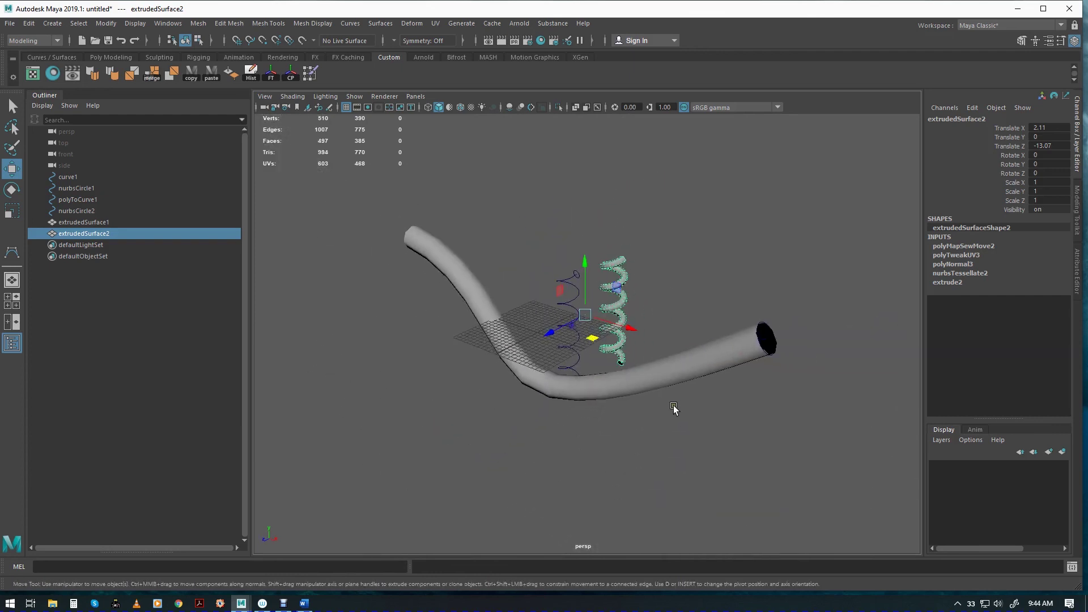
pyautogui.click(674, 422)
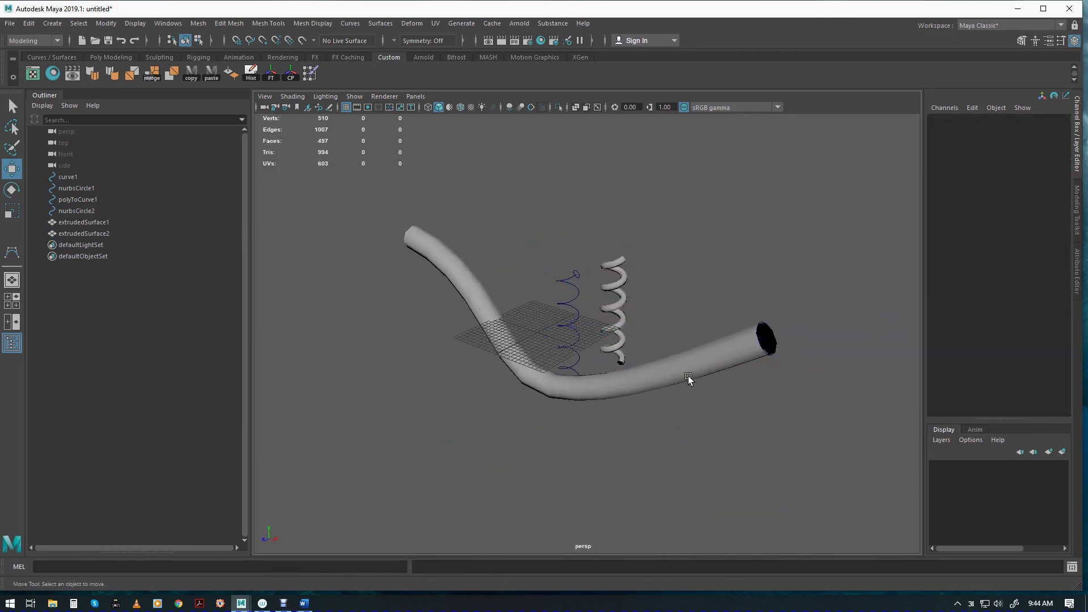